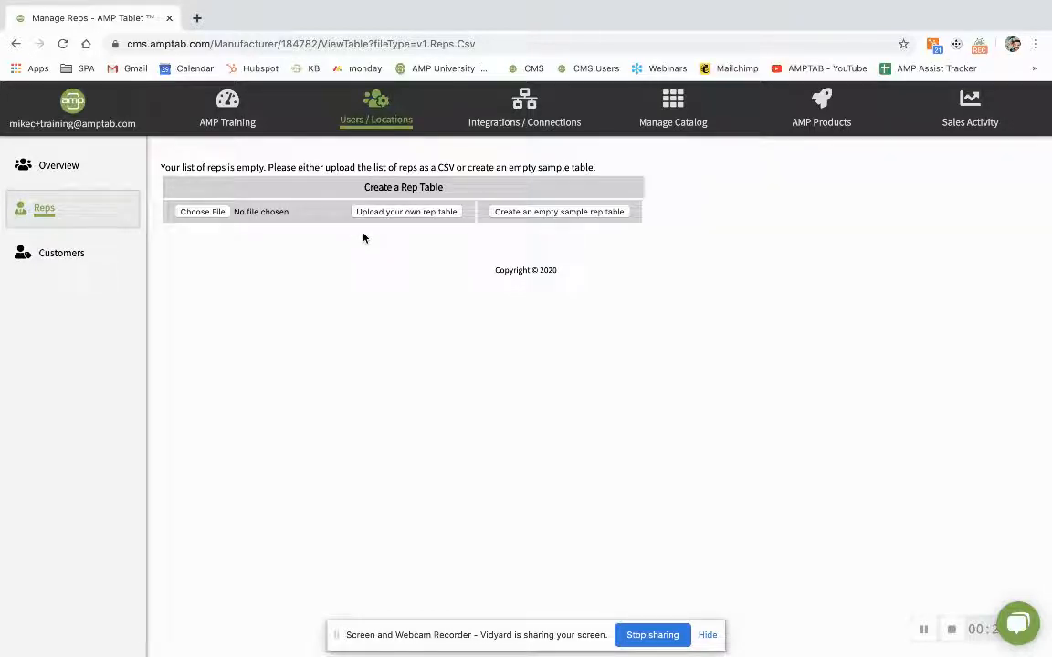
- Create an empty sample rep table on the Reps page
{"action": "left_click", "coordinate": [578, 212]}
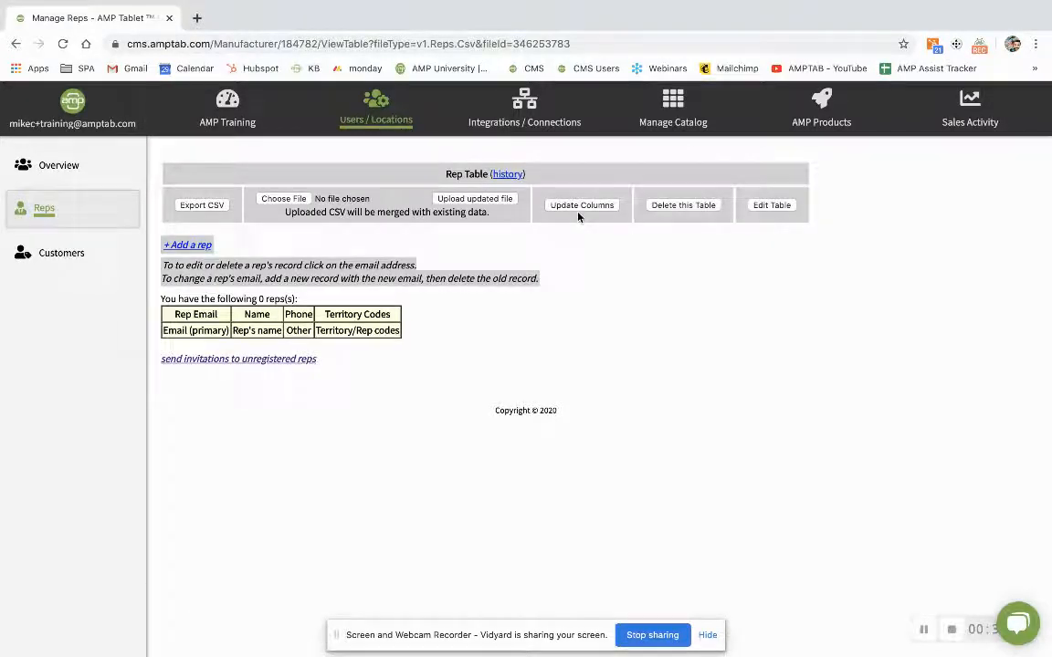
- Check the table's column headings, then start a new rep record with '+ Add a rep'
{"action": "left_click_drag", "start_coordinate": [186, 312], "coordinate": [396, 315]}
{"action": "left_click", "coordinate": [435, 314]}
{"action": "left_click", "coordinate": [183, 244]}
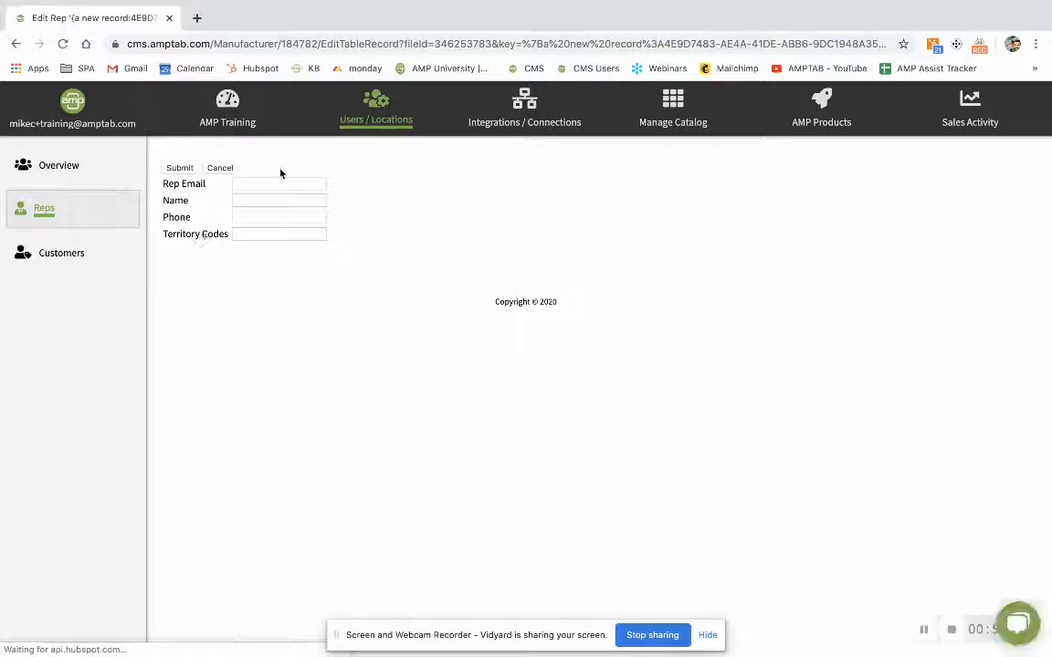
- Add a rep with autofilled email and phone, the rep's name, and territory code MC
{"action": "left_click", "coordinate": [273, 182]}
{"action": "type", "text": "mike"}
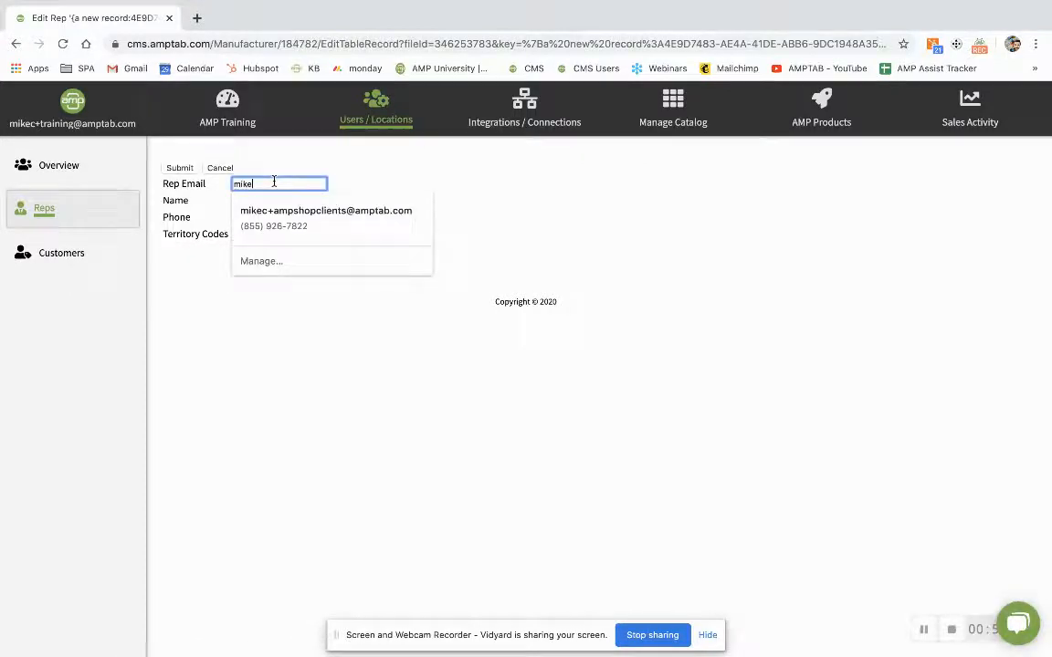
{"action": "left_click", "coordinate": [320, 219]}
{"action": "left_click", "coordinate": [270, 201]}
{"action": "type", "text": "Mike"}
{"action": "left_click", "coordinate": [418, 192]}
{"action": "left_click", "coordinate": [270, 235]}
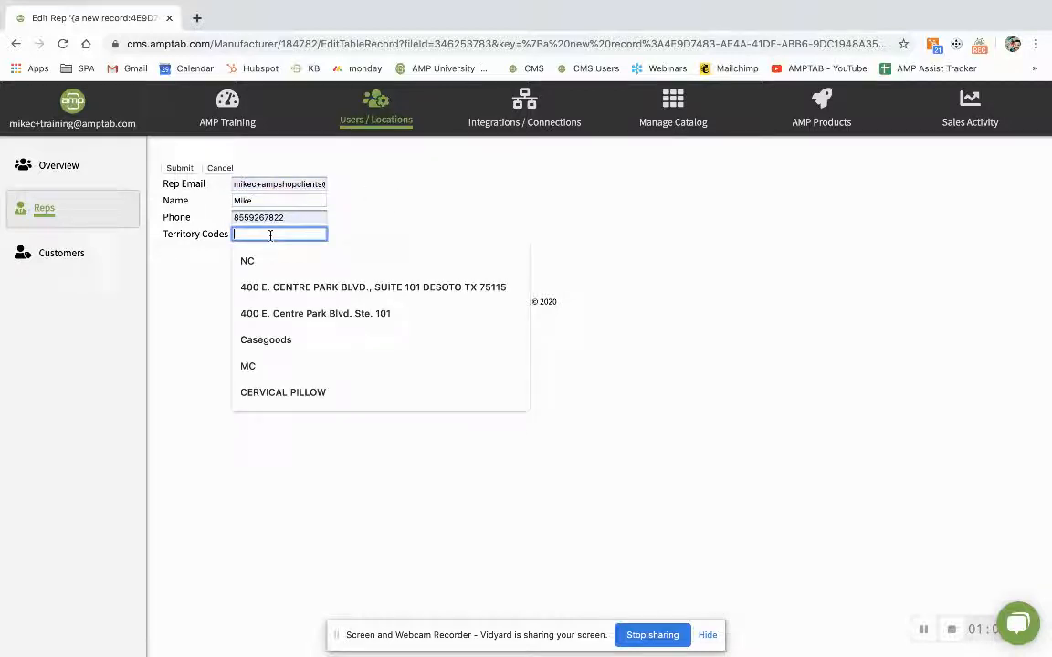
{"action": "type", "text": "MC"}
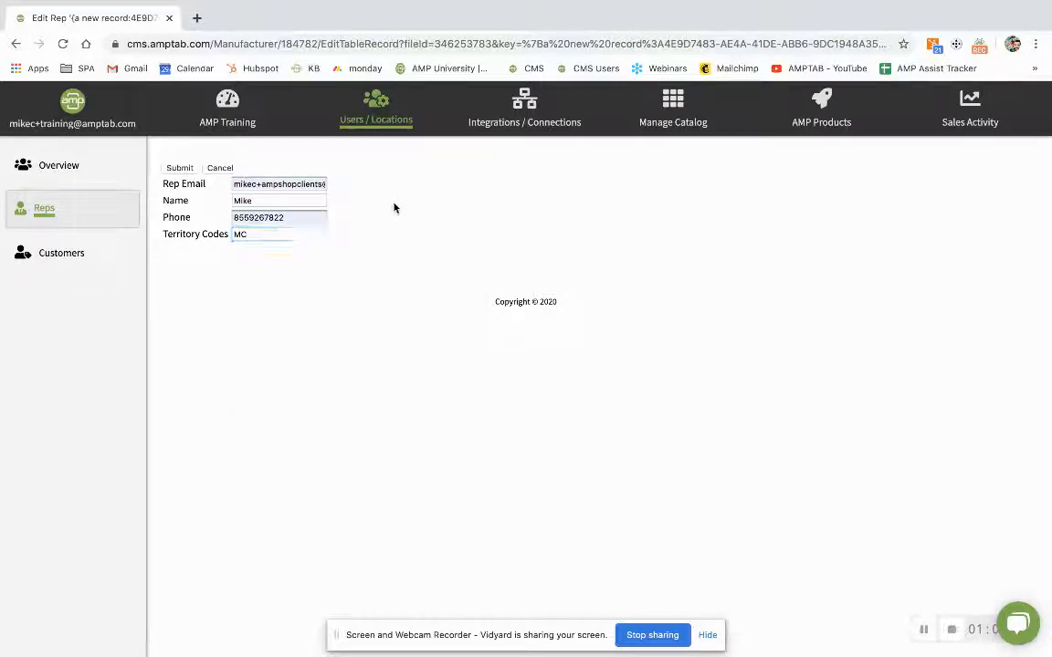
{"action": "left_click", "coordinate": [179, 170]}
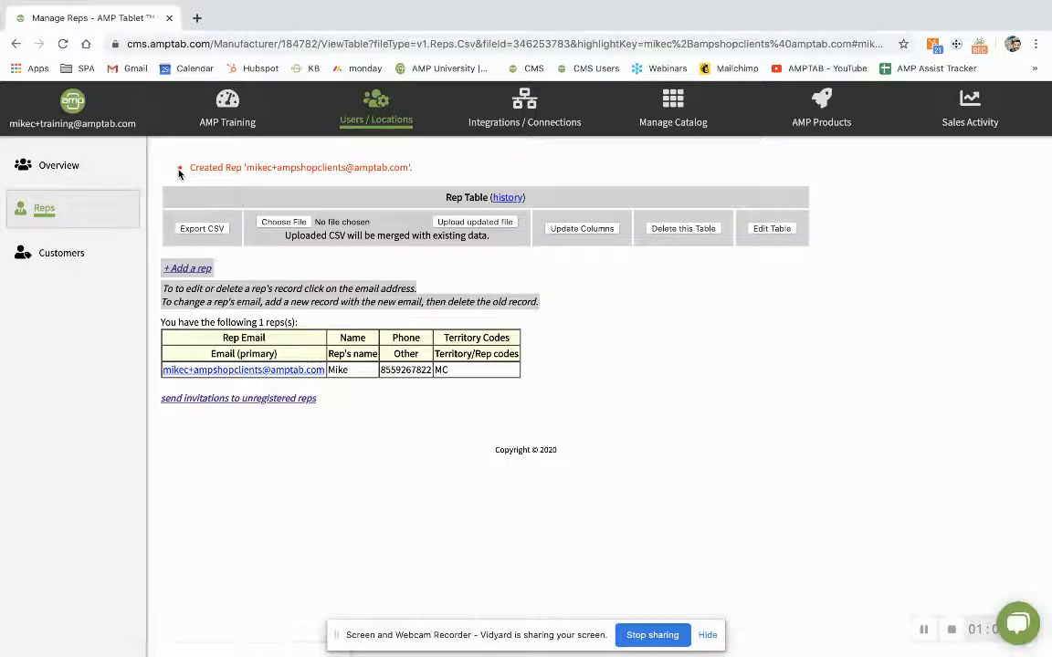
- Open the single-rep table with territory code MC in its editable grid view
{"action": "left_click_drag", "start_coordinate": [467, 372], "coordinate": [338, 367]}
{"action": "left_click", "coordinate": [375, 394]}
{"action": "left_click", "coordinate": [774, 229]}
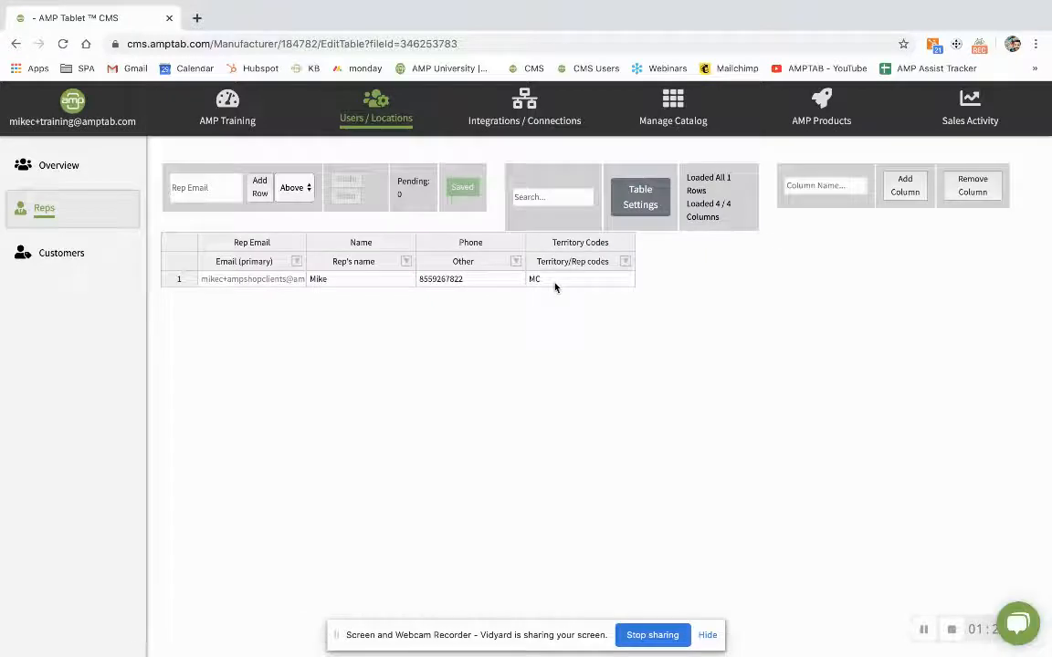
- Enter the second rep's email address in the Rep Email box
{"action": "left_click", "coordinate": [555, 283]}
{"action": "left_click", "coordinate": [457, 283]}
{"action": "left_click", "coordinate": [342, 283]}
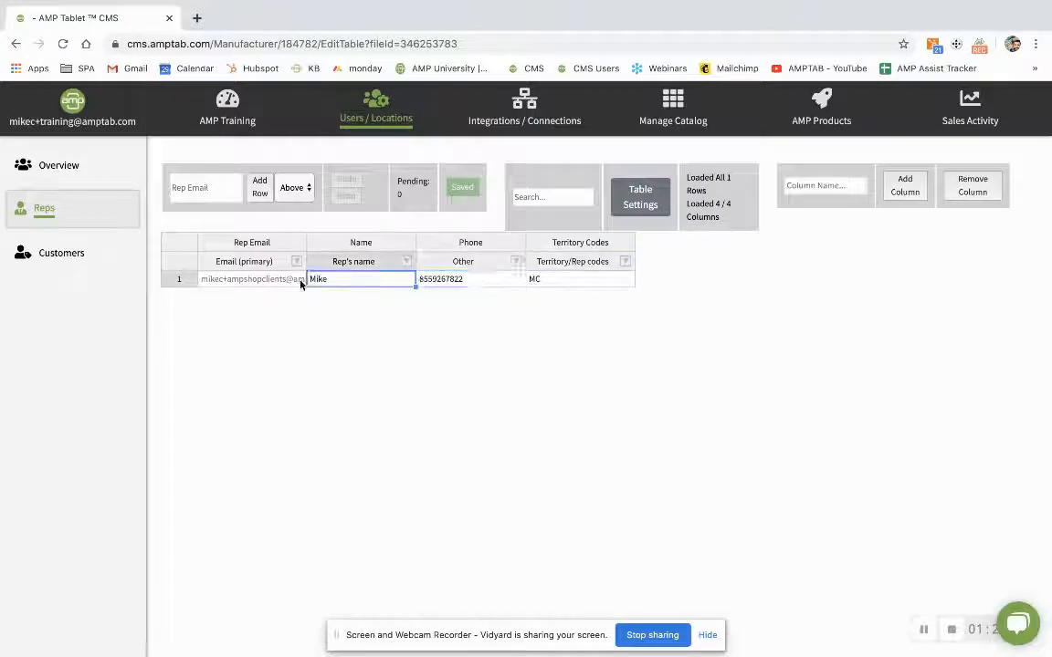
{"action": "left_click", "coordinate": [285, 283]}
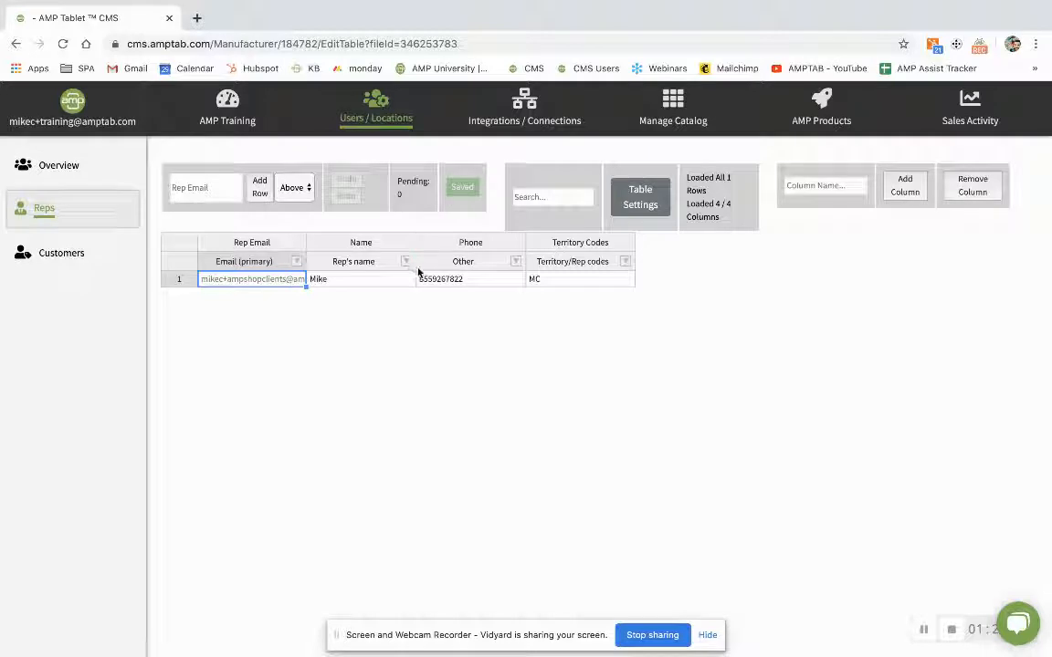
{"action": "left_click", "coordinate": [217, 187]}
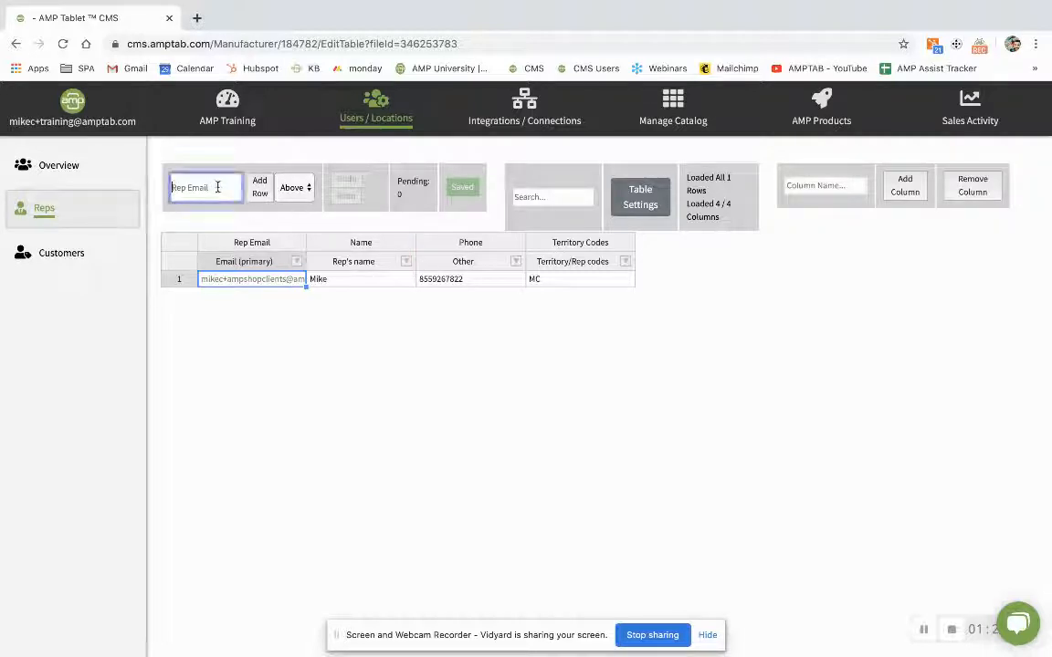
{"action": "left_click", "coordinate": [831, 183]}
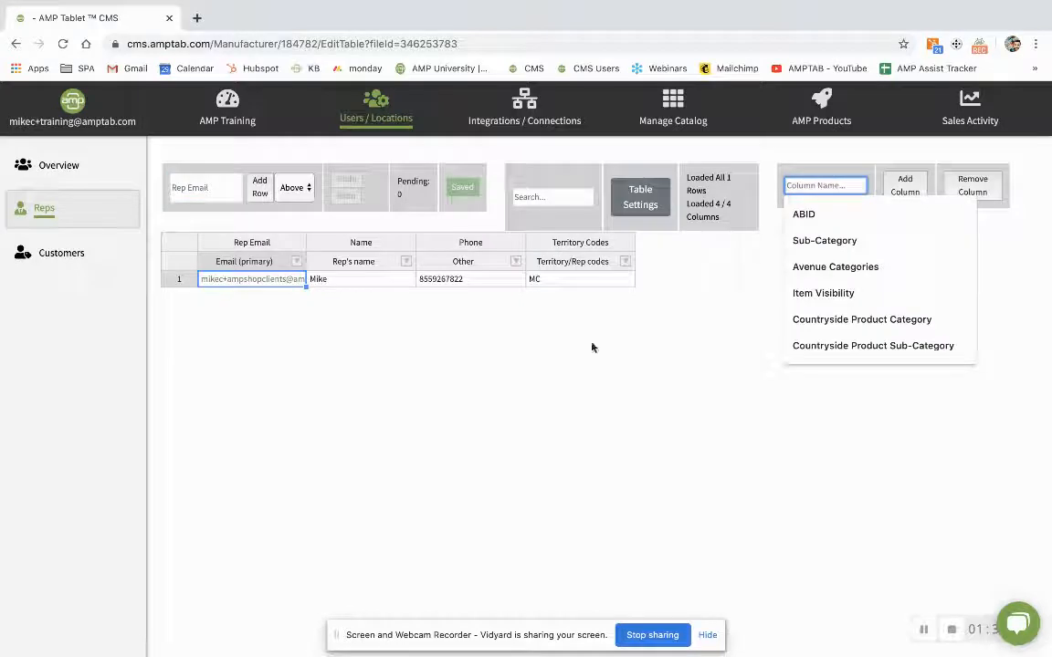
{"action": "left_click", "coordinate": [201, 190]}
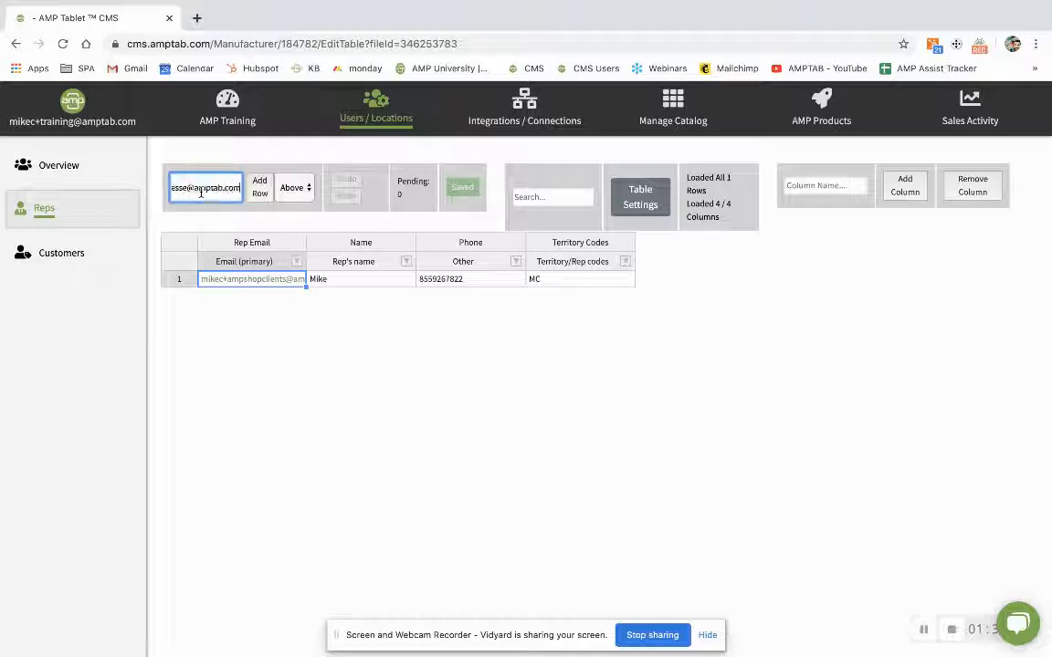
- Position the new row Below row 1
{"action": "left_click", "coordinate": [179, 278]}
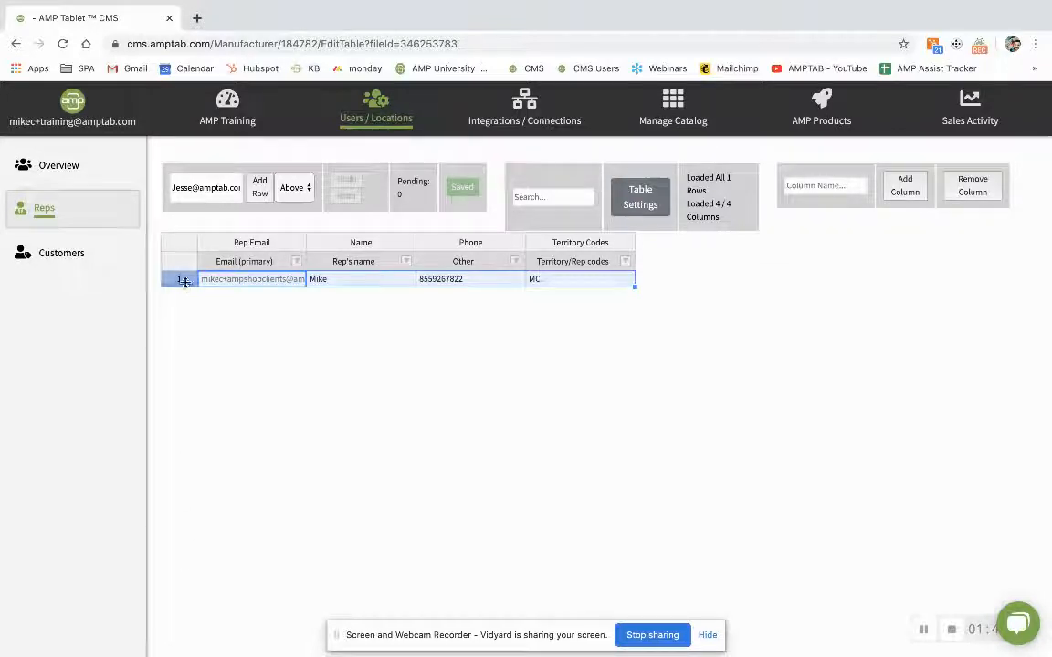
{"action": "left_click", "coordinate": [292, 187]}
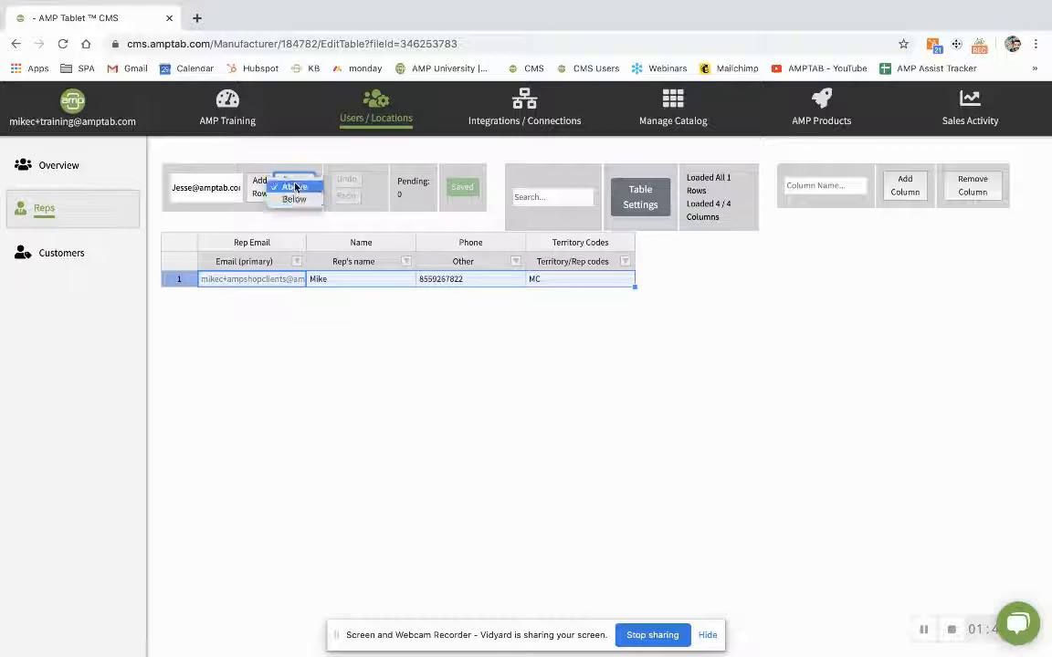
{"action": "left_click", "coordinate": [259, 227]}
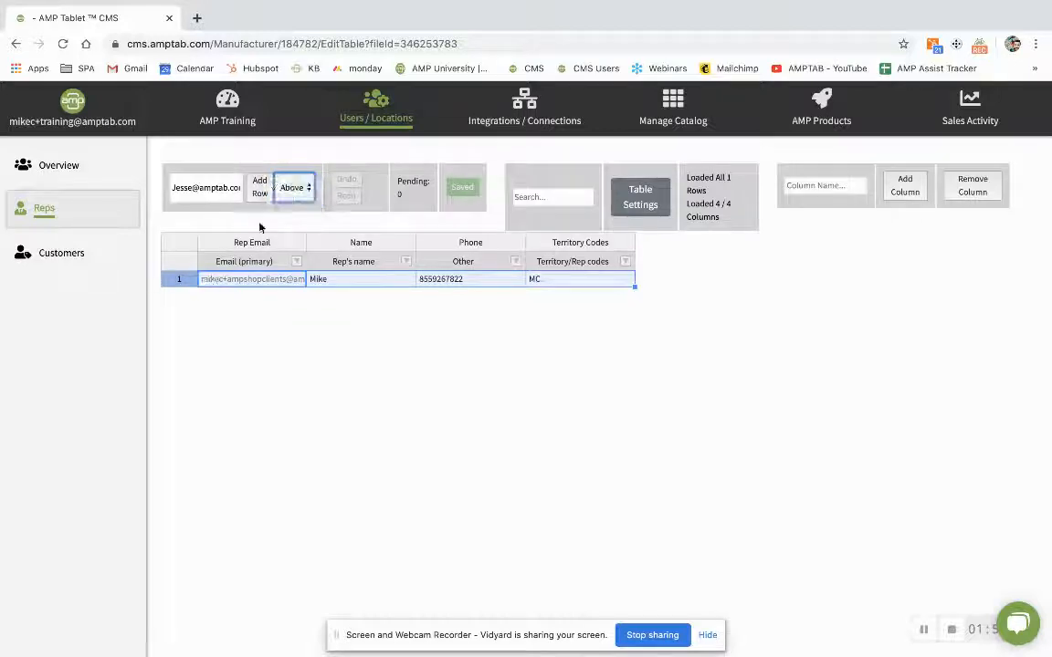
{"action": "left_click", "coordinate": [293, 187]}
{"action": "left_click", "coordinate": [295, 200]}
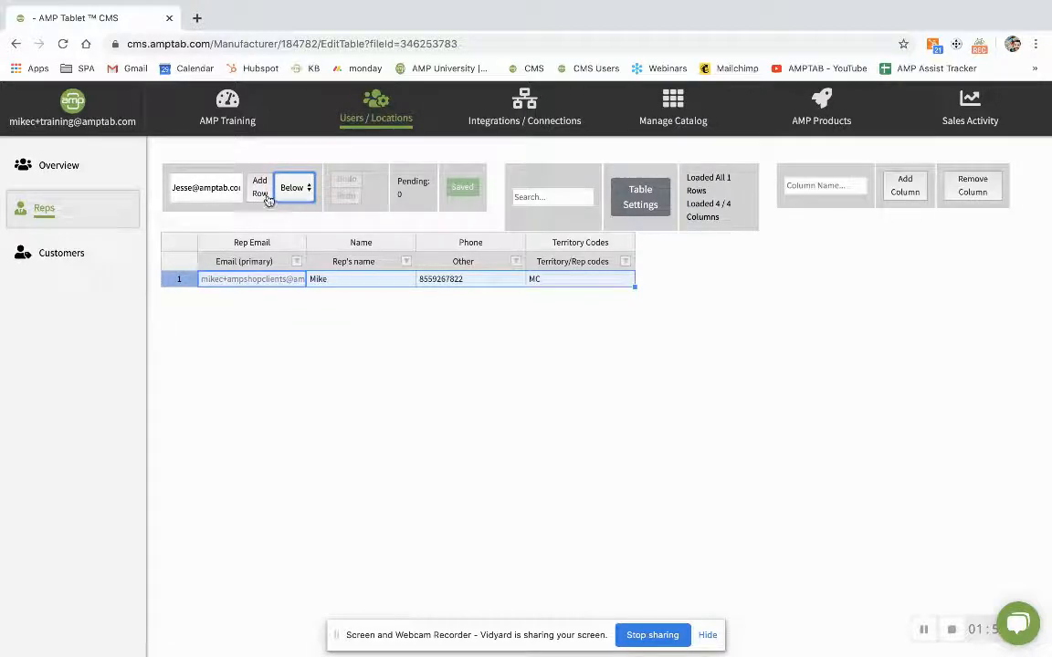
- Add row 2 with the second rep's name, phone number and territory code JR, and save
{"action": "left_click", "coordinate": [261, 194]}
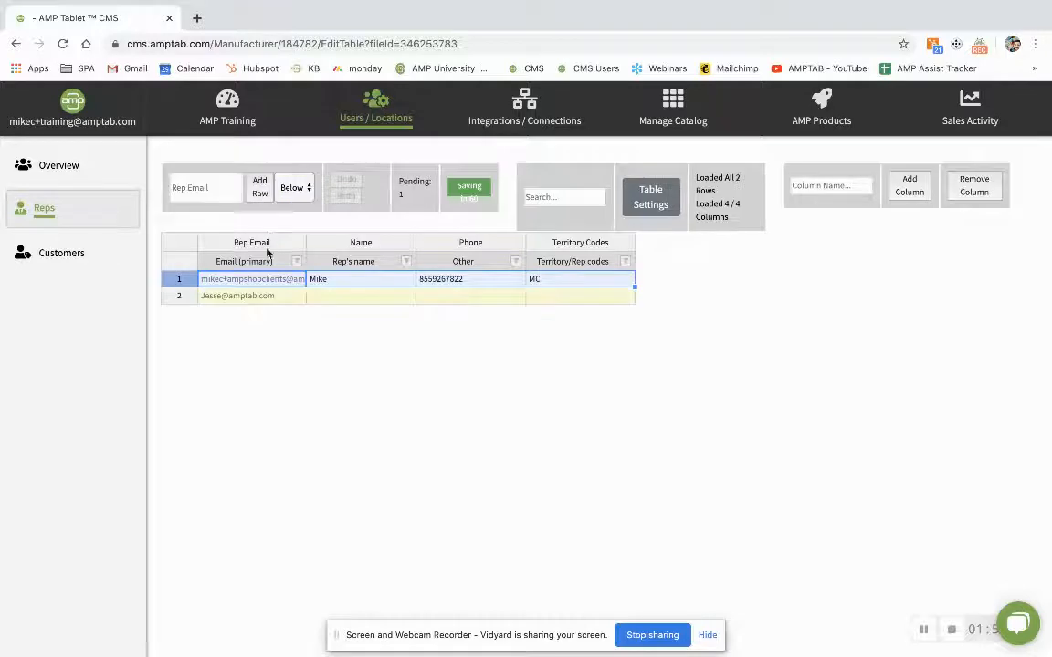
{"action": "left_click", "coordinate": [261, 300]}
{"action": "left_click", "coordinate": [336, 295]}
{"action": "type", "text": "Jesse"}
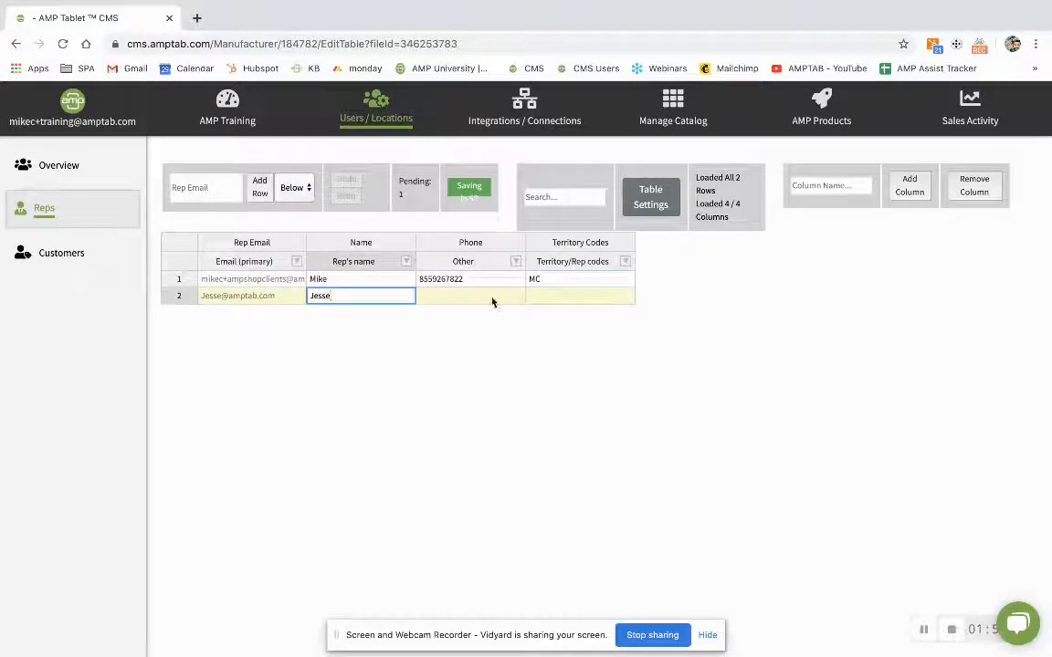
{"action": "left_click", "coordinate": [446, 296]}
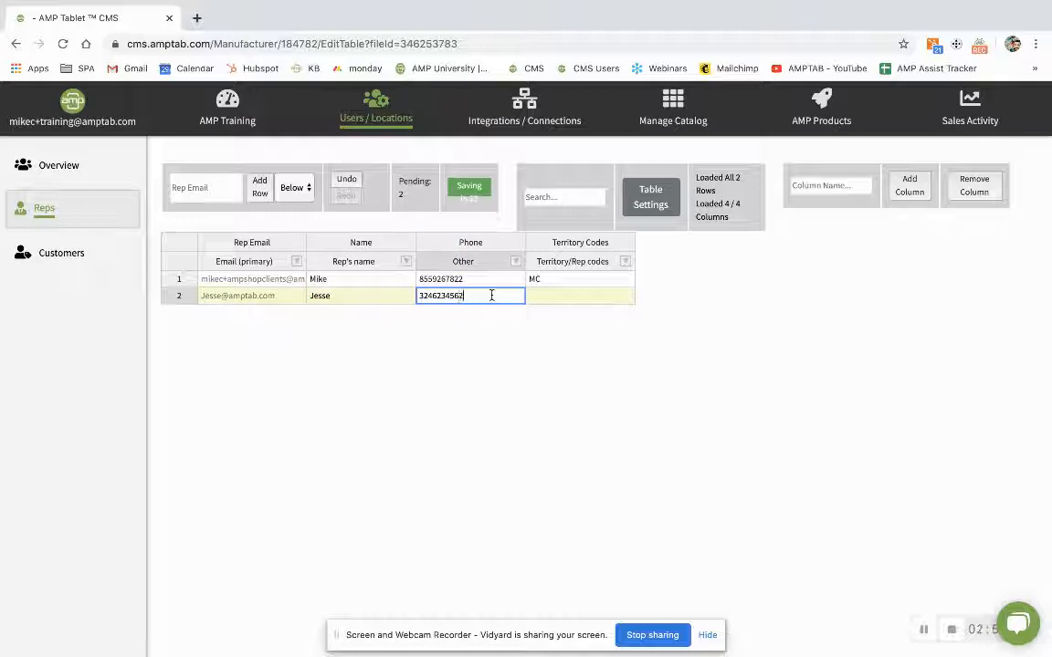
{"action": "left_click", "coordinate": [573, 298]}
{"action": "type", "text": "JR"}
{"action": "key", "text": "Return"}
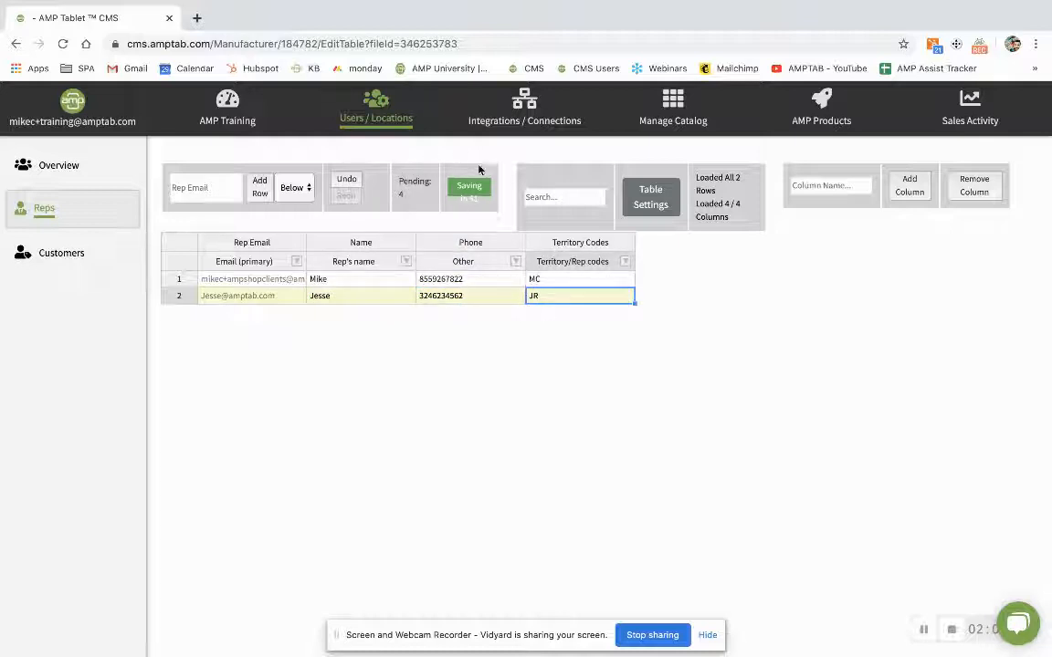
{"action": "left_click", "coordinate": [474, 192]}
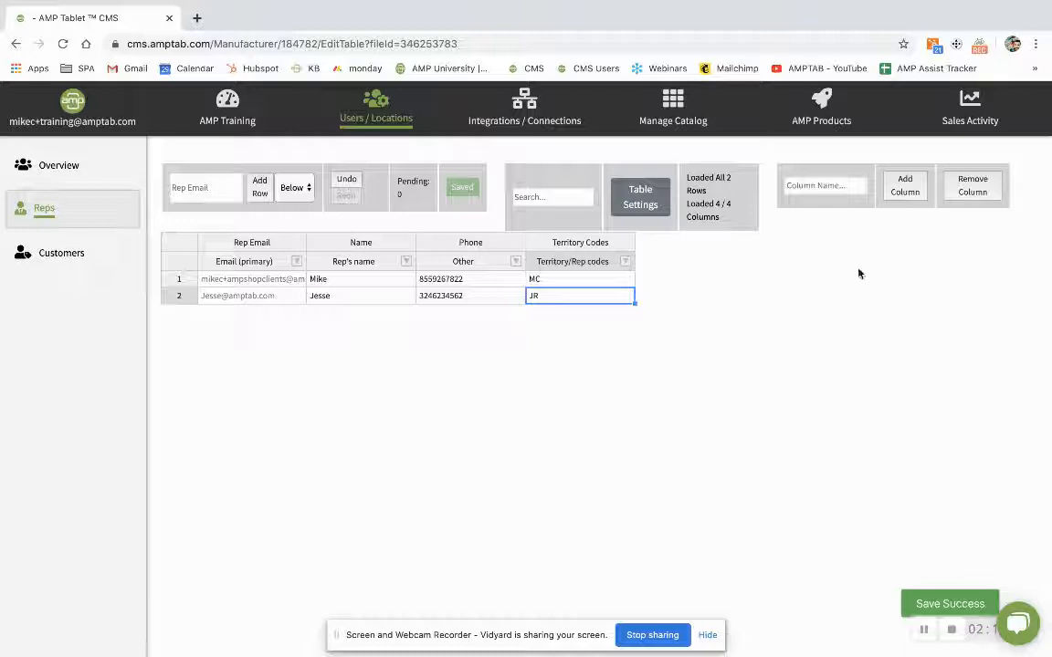
{"action": "left_click", "coordinate": [841, 185]}
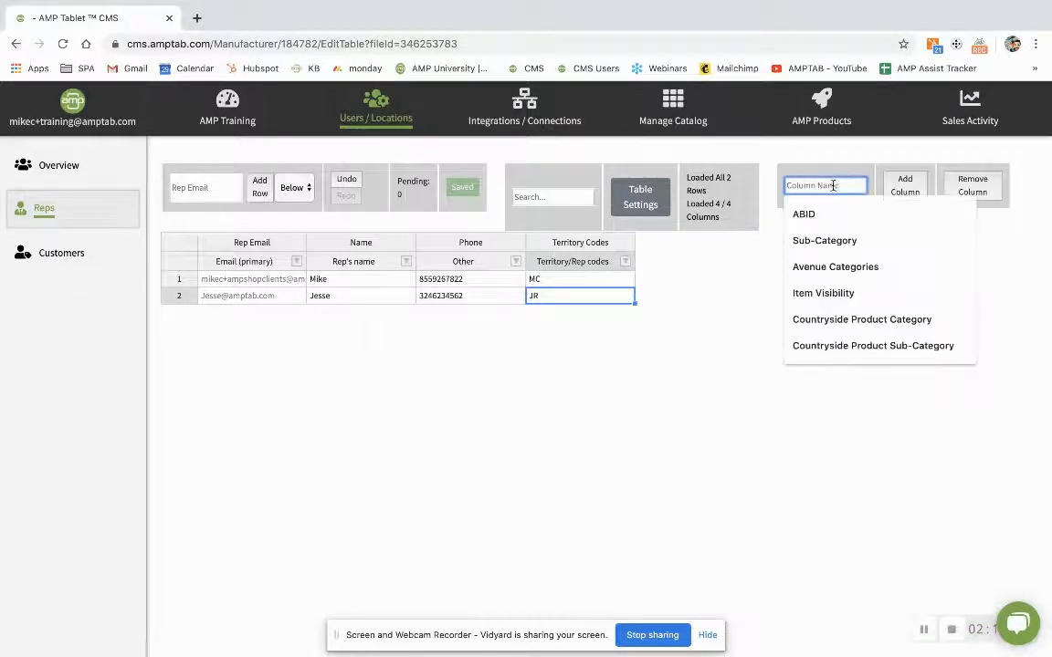
- Add a Manager column to the rep table and return to the Reps overview
{"action": "type", "text": "Manager"}
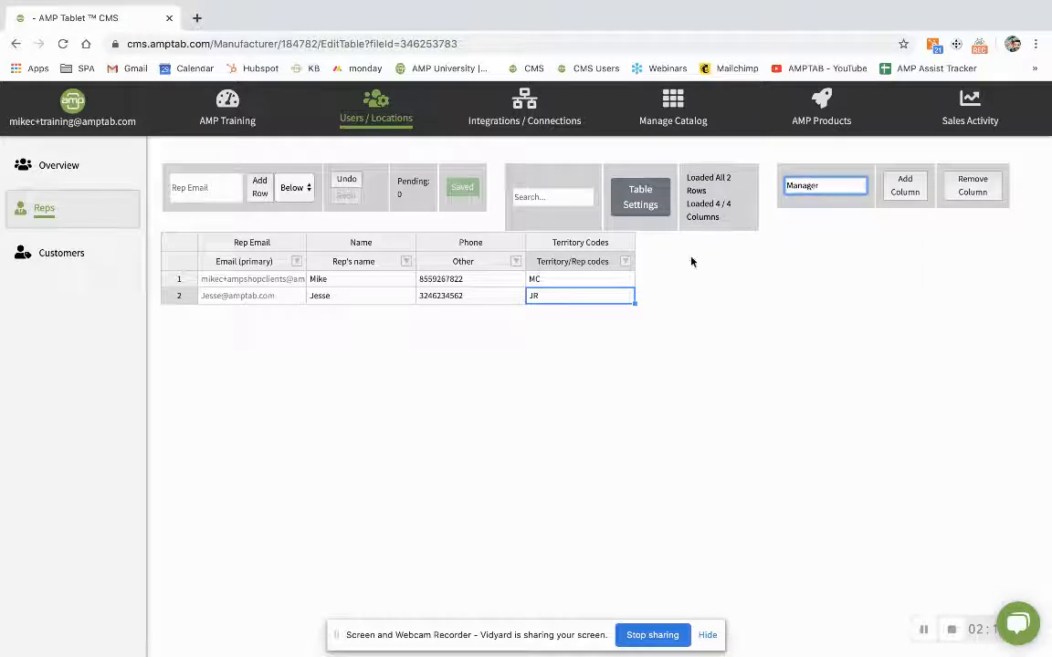
{"action": "left_click", "coordinate": [906, 193]}
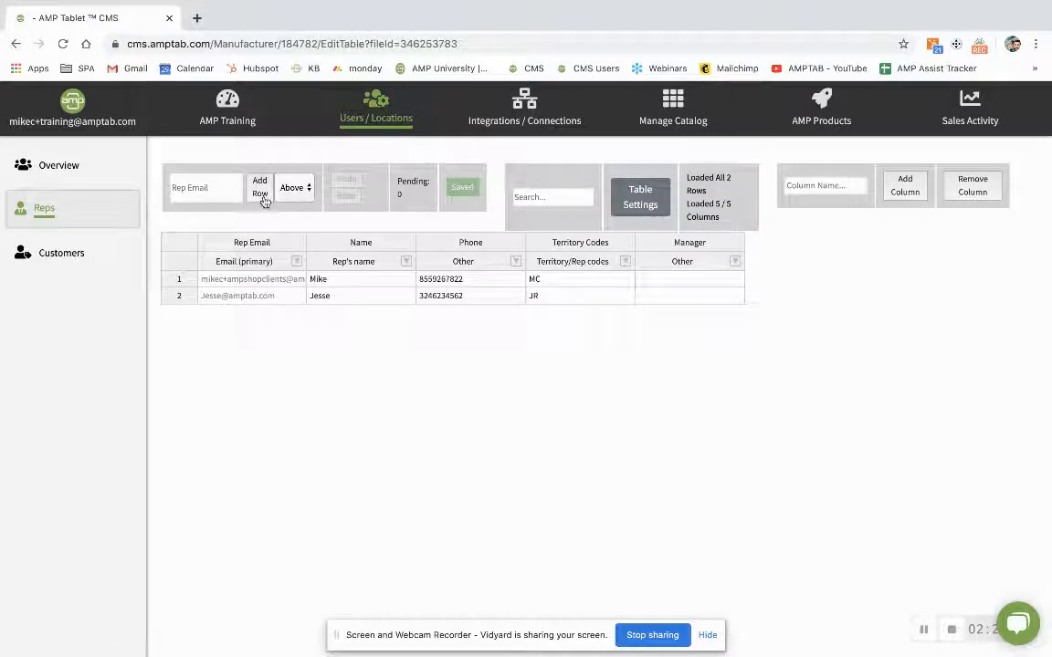
{"action": "left_click", "coordinate": [48, 211]}
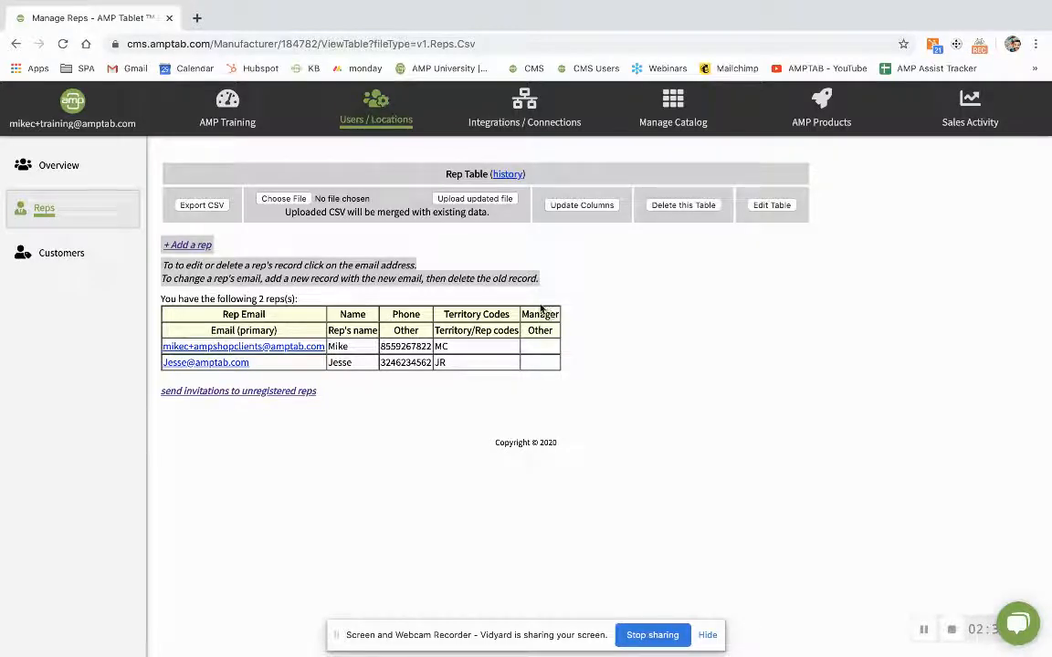
{"action": "left_click_drag", "start_coordinate": [556, 333], "coordinate": [208, 333]}
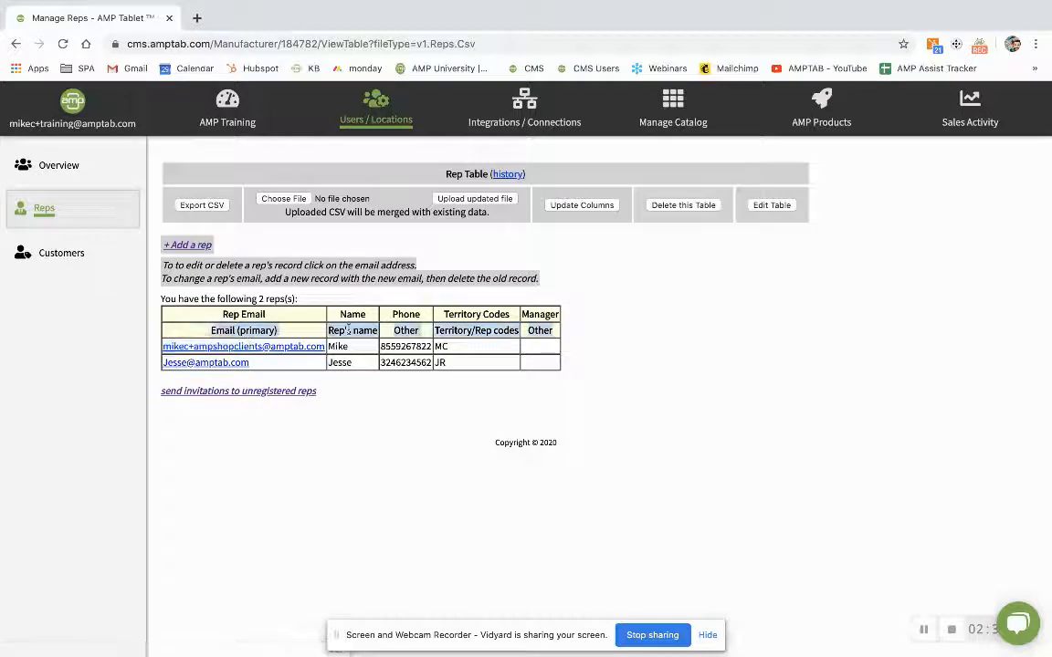
{"action": "double_click", "coordinate": [418, 331]}
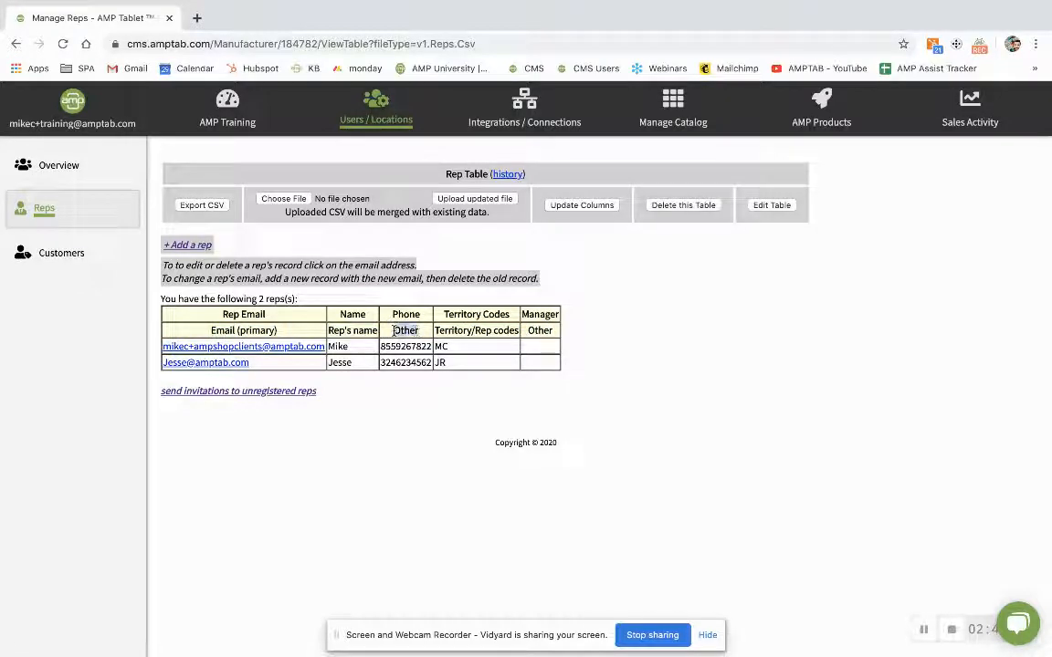
{"action": "left_click_drag", "start_coordinate": [518, 330], "coordinate": [436, 328]}
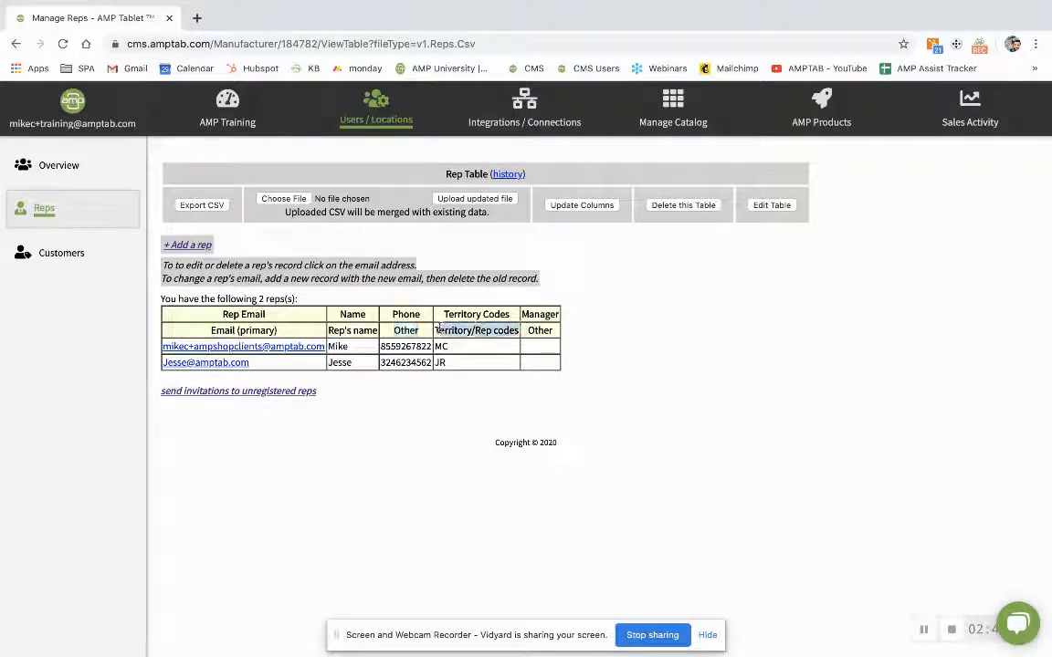
{"action": "left_click_drag", "start_coordinate": [555, 332], "coordinate": [522, 331]}
{"action": "left_click", "coordinate": [588, 330]}
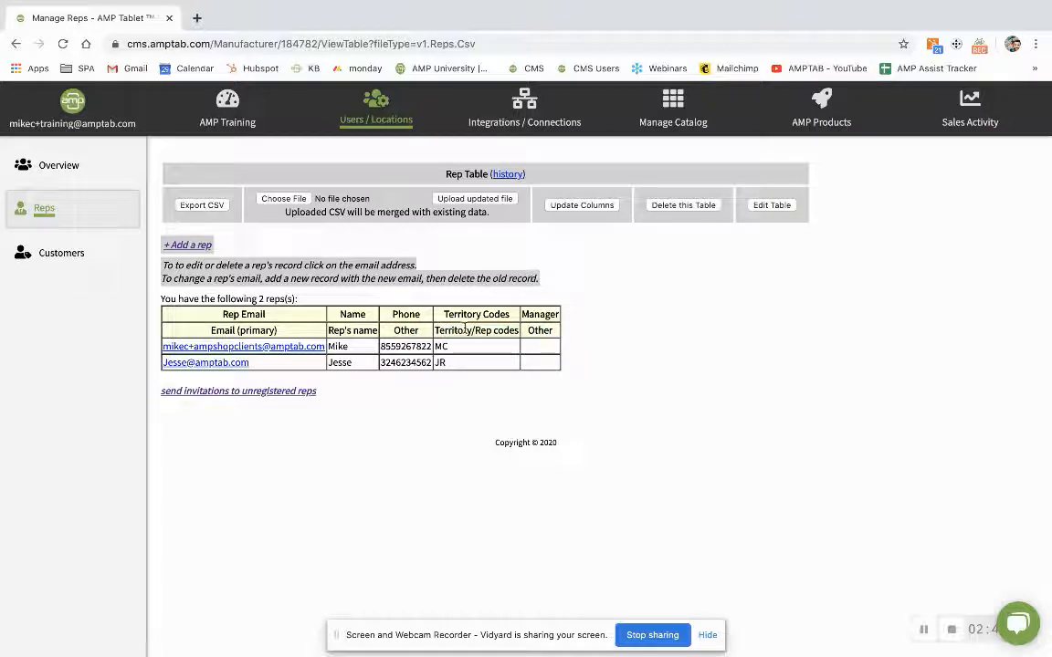
{"action": "left_click_drag", "start_coordinate": [467, 330], "coordinate": [509, 333]}
{"action": "left_click", "coordinate": [566, 331]}
- Review the upload's column categories, keep Phone as Other, and accept the upload
{"action": "left_click", "coordinate": [572, 206]}
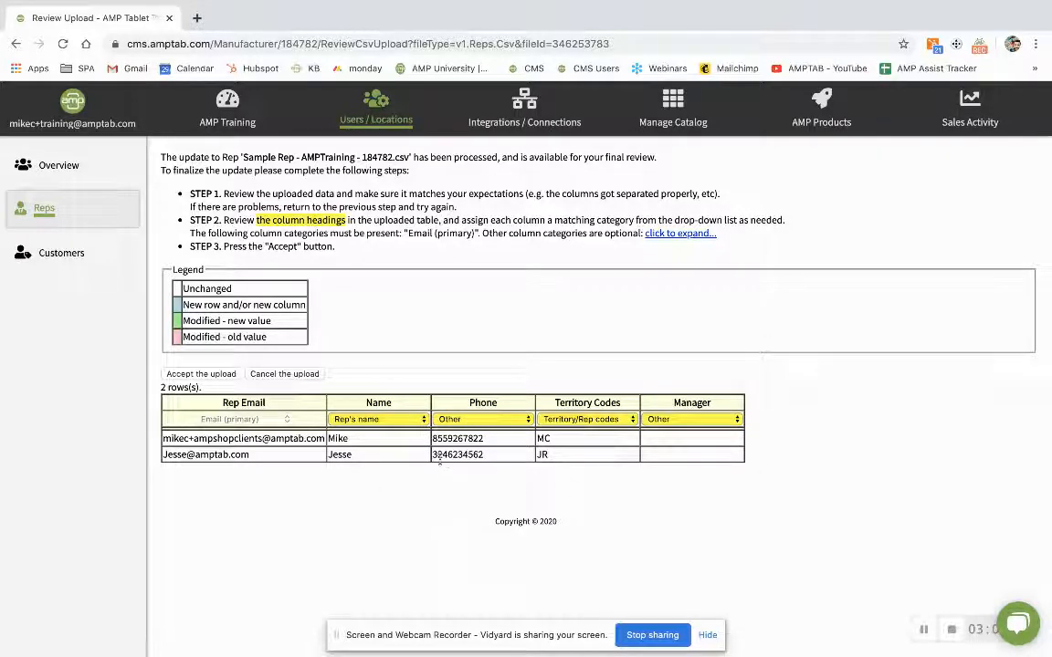
{"action": "left_click_drag", "start_coordinate": [324, 438], "coordinate": [159, 438]}
{"action": "left_click", "coordinate": [526, 443]}
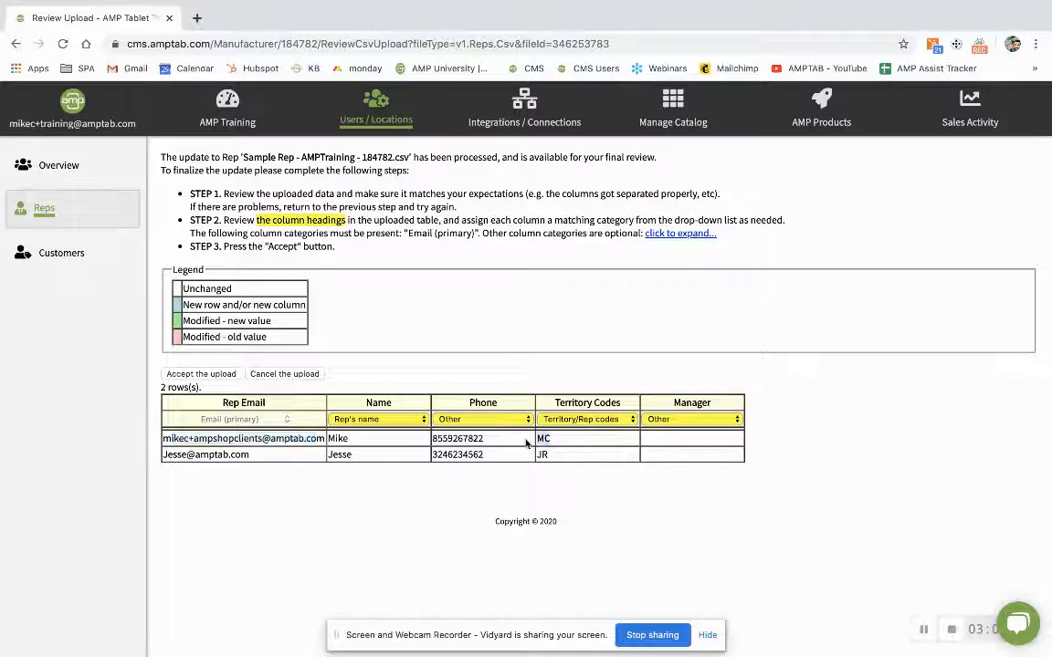
{"action": "left_click", "coordinate": [478, 418]}
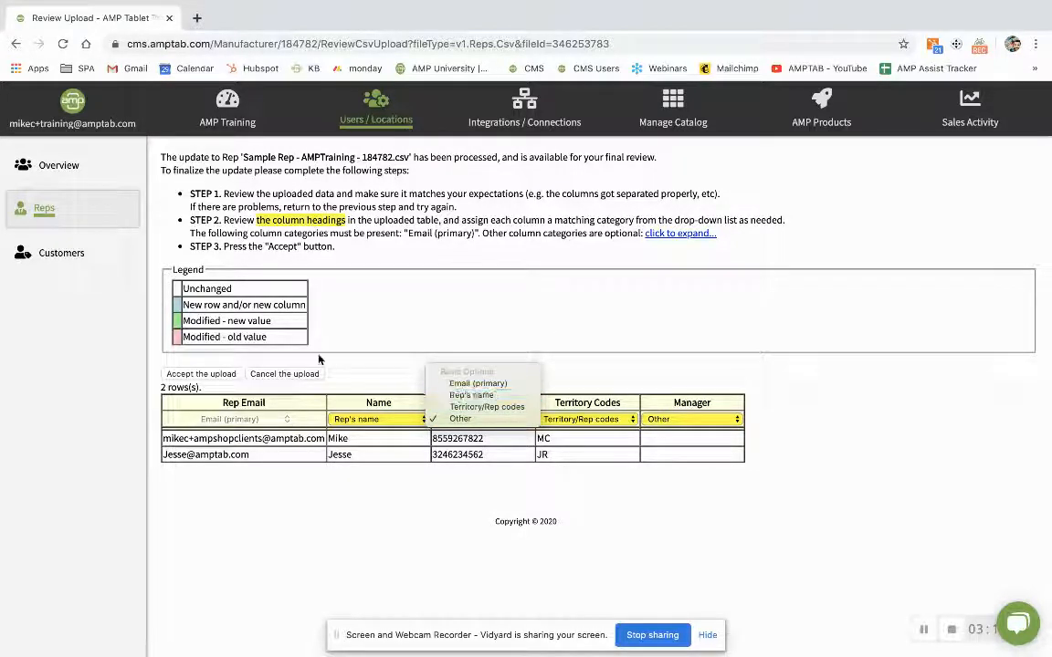
{"action": "left_click", "coordinate": [346, 445]}
{"action": "left_click_drag", "start_coordinate": [321, 439], "coordinate": [196, 443]}
{"action": "left_click", "coordinate": [428, 367]}
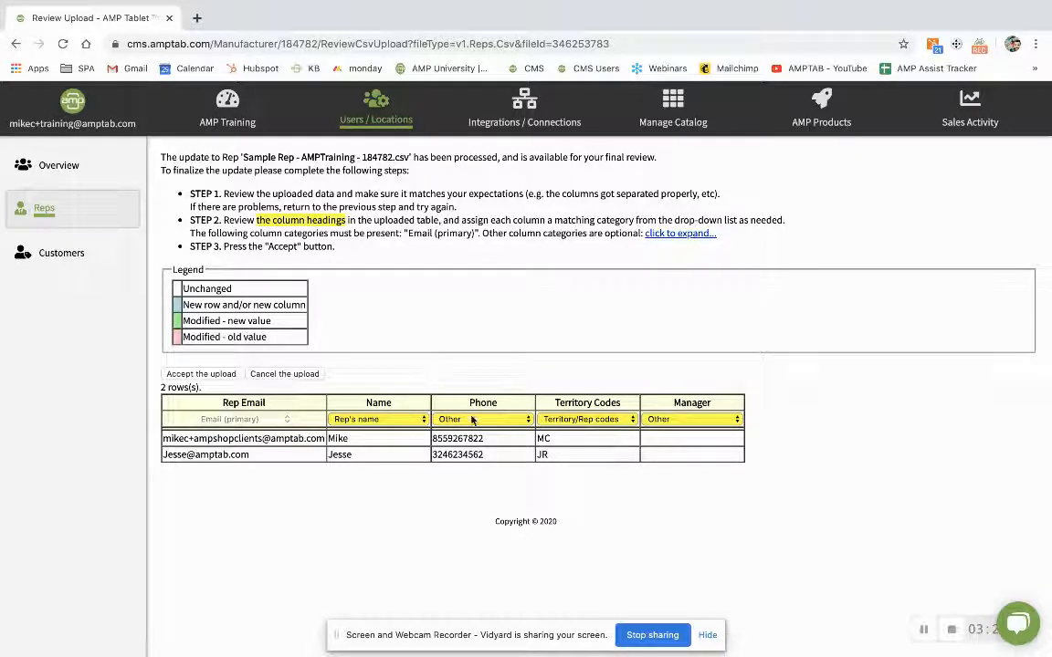
{"action": "left_click_drag", "start_coordinate": [293, 441], "coordinate": [194, 440]}
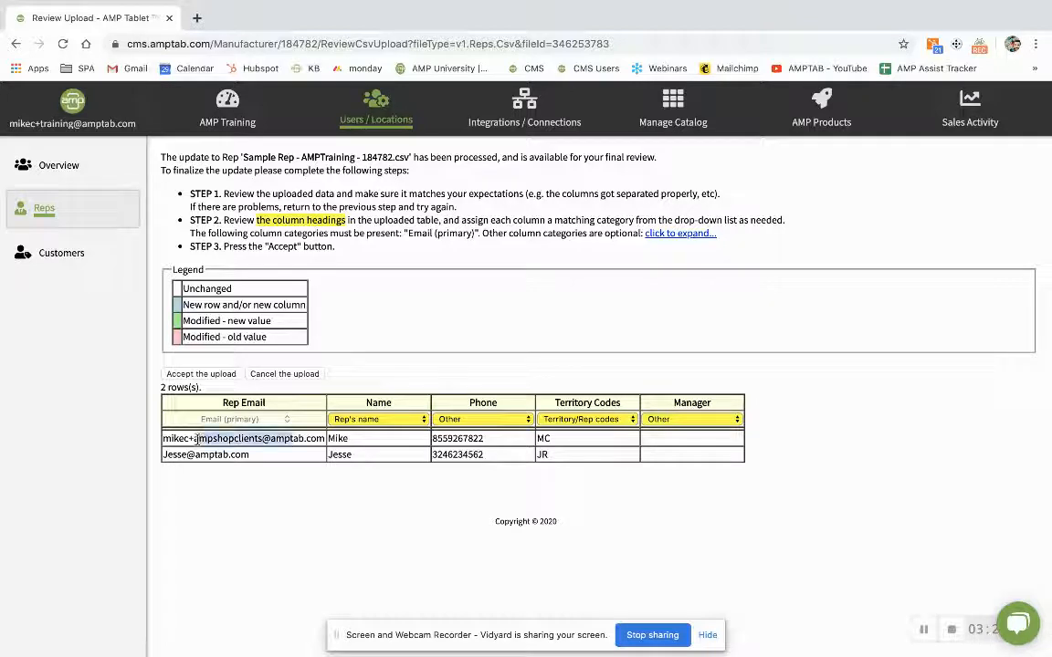
{"action": "left_click", "coordinate": [500, 420]}
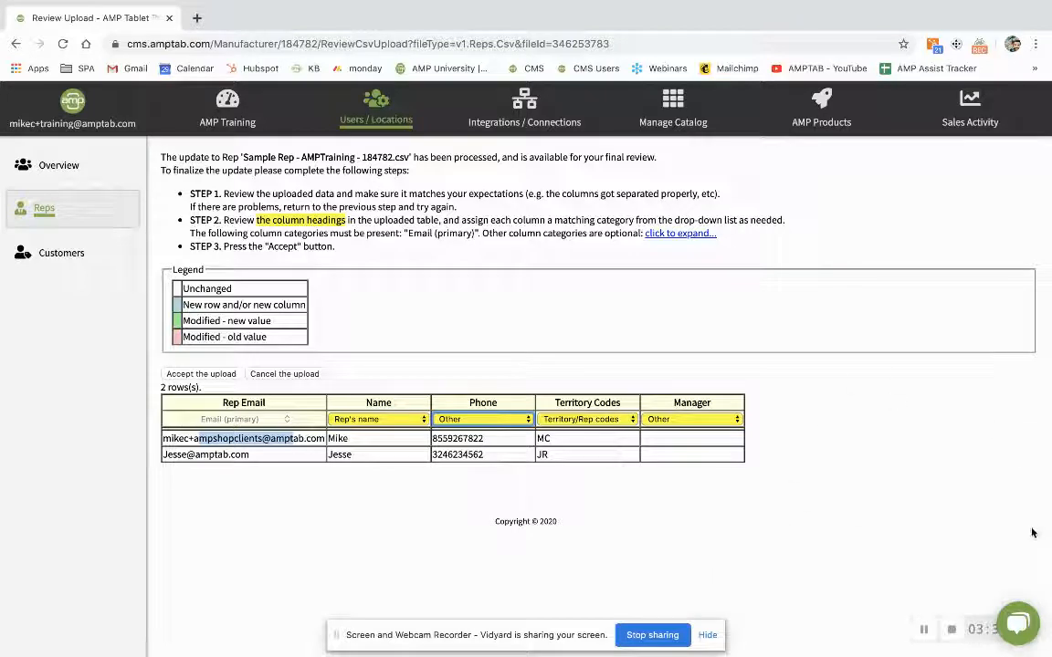
{"action": "left_click", "coordinate": [644, 454]}
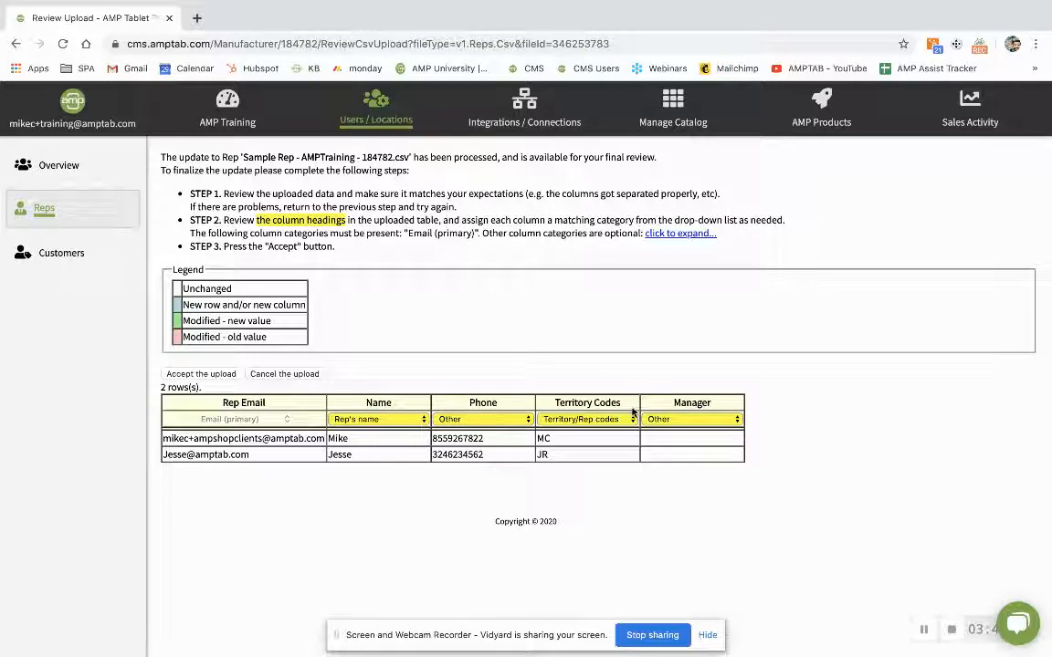
{"action": "left_click", "coordinate": [195, 376]}
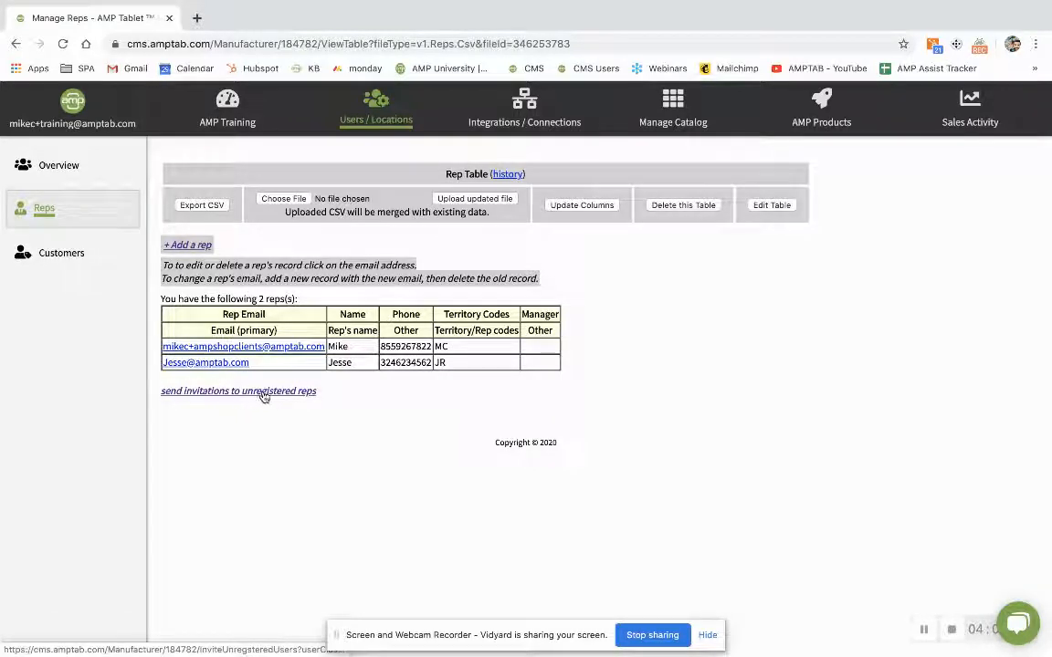
- Go to the Teams Overview of authorized admins, reps, buyers and staff
{"action": "left_click", "coordinate": [66, 168]}
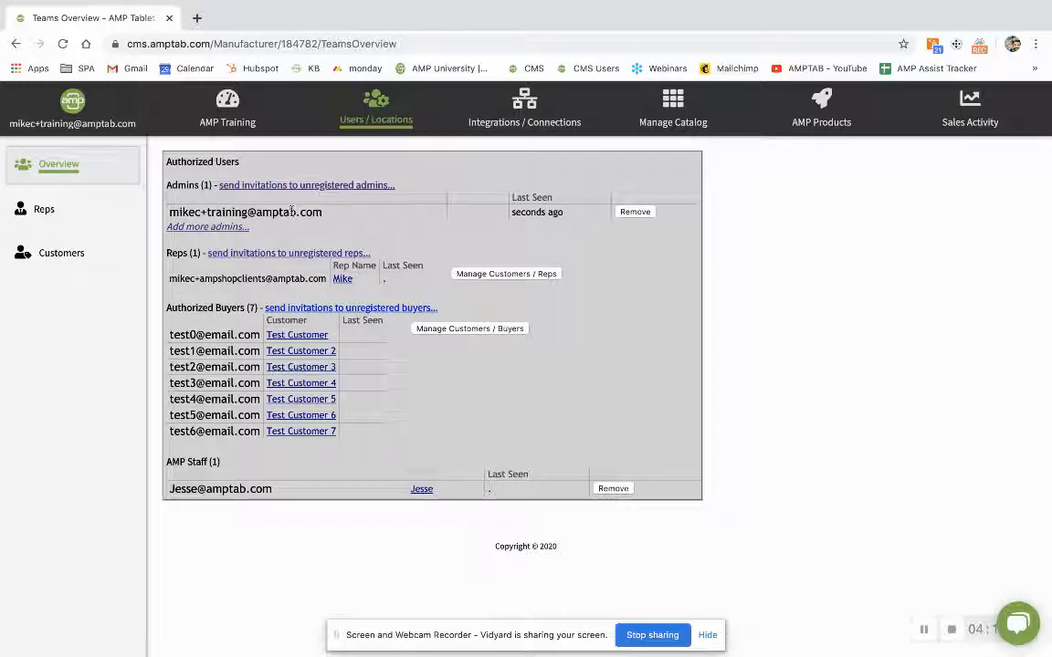
- Check the listed users' emails, then open the invitation page for unregistered reps
{"action": "left_click_drag", "start_coordinate": [170, 278], "coordinate": [283, 278]}
{"action": "left_click_drag", "start_coordinate": [273, 489], "coordinate": [170, 493]}
{"action": "left_click", "coordinate": [171, 493]}
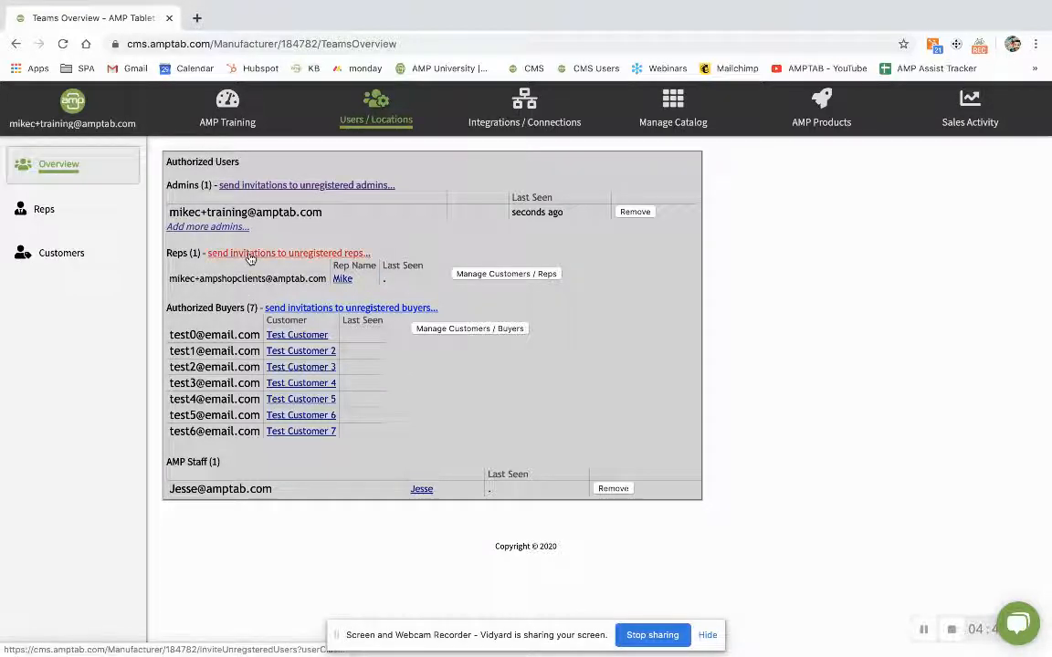
{"action": "left_click", "coordinate": [278, 252]}
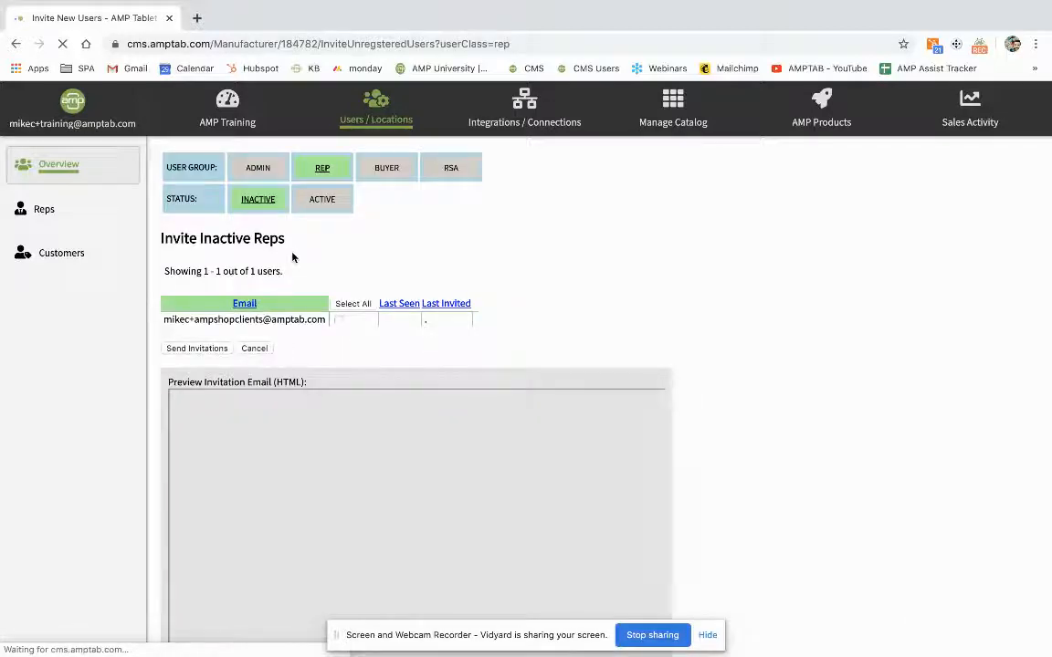
- Tick only the inactive rep's checkbox so that rep receives the invitation
{"action": "left_click", "coordinate": [347, 305]}
{"action": "left_click", "coordinate": [346, 307]}
{"action": "left_click", "coordinate": [339, 321]}
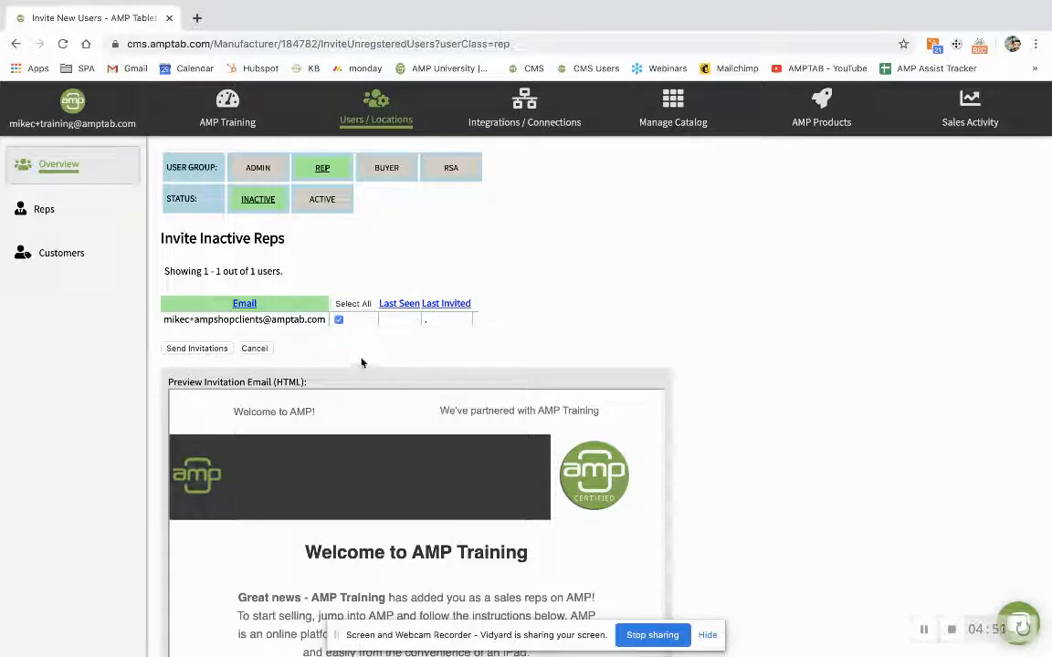
- Read through the full Welcome to AMP Training email preview, then return to the Rep Table
{"action": "scroll", "coordinate": [382, 453], "scroll_direction": "down", "scroll_amount": 3}
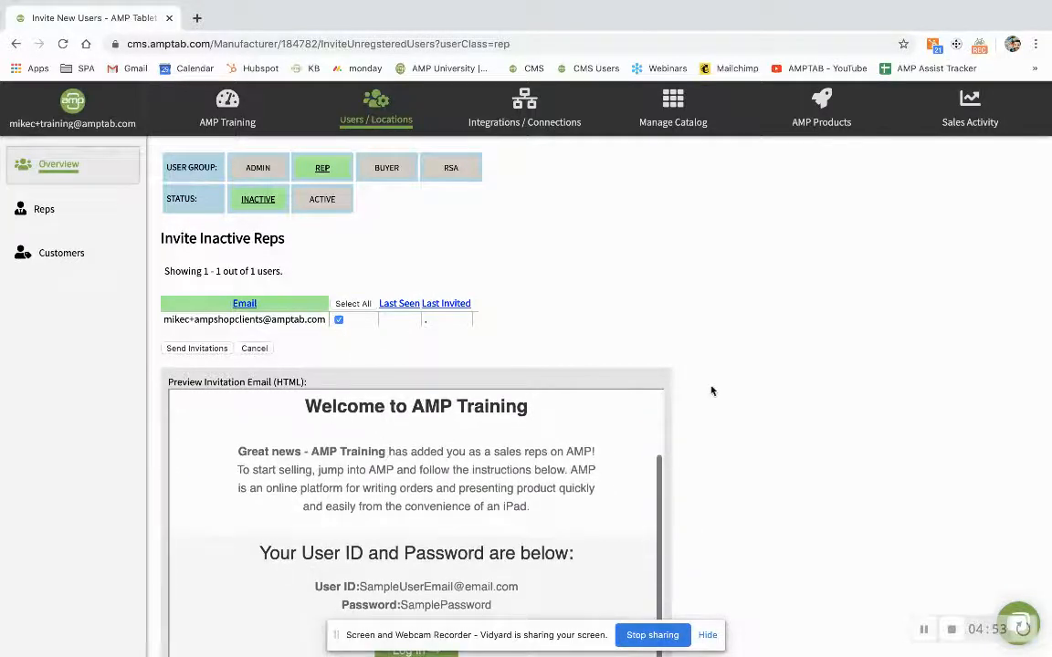
{"action": "scroll", "coordinate": [704, 390], "scroll_direction": "down", "scroll_amount": 3}
{"action": "left_click_drag", "start_coordinate": [494, 419], "coordinate": [339, 400]}
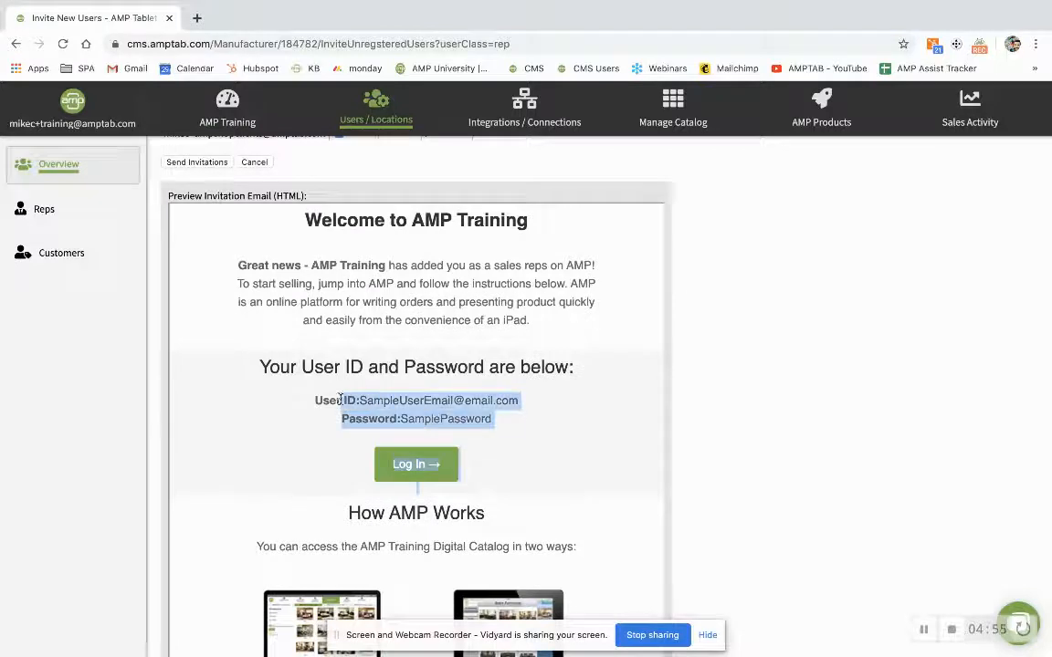
{"action": "left_click", "coordinate": [548, 442]}
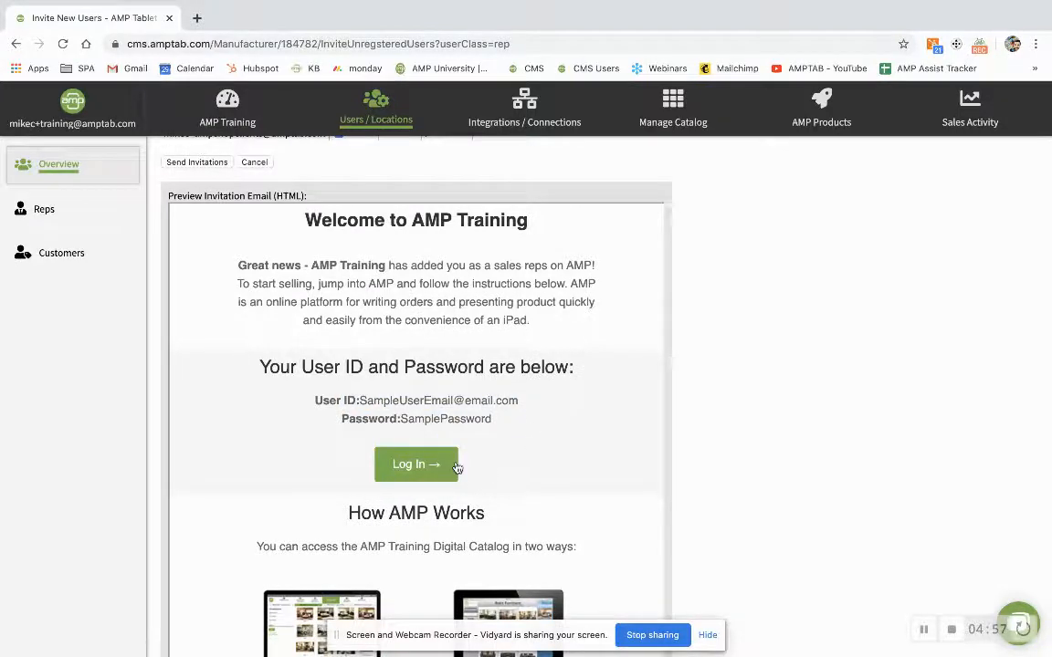
{"action": "scroll", "coordinate": [463, 477], "scroll_direction": "down", "scroll_amount": 1}
{"action": "scroll", "coordinate": [463, 476], "scroll_direction": "down", "scroll_amount": 5}
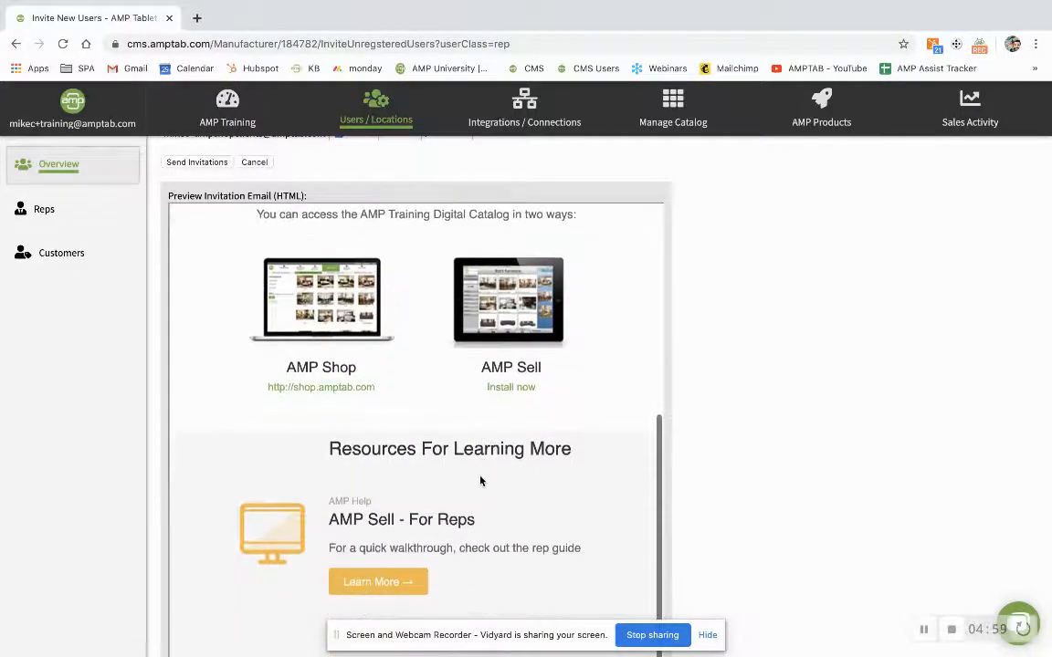
{"action": "scroll", "coordinate": [480, 480], "scroll_direction": "down", "scroll_amount": 3}
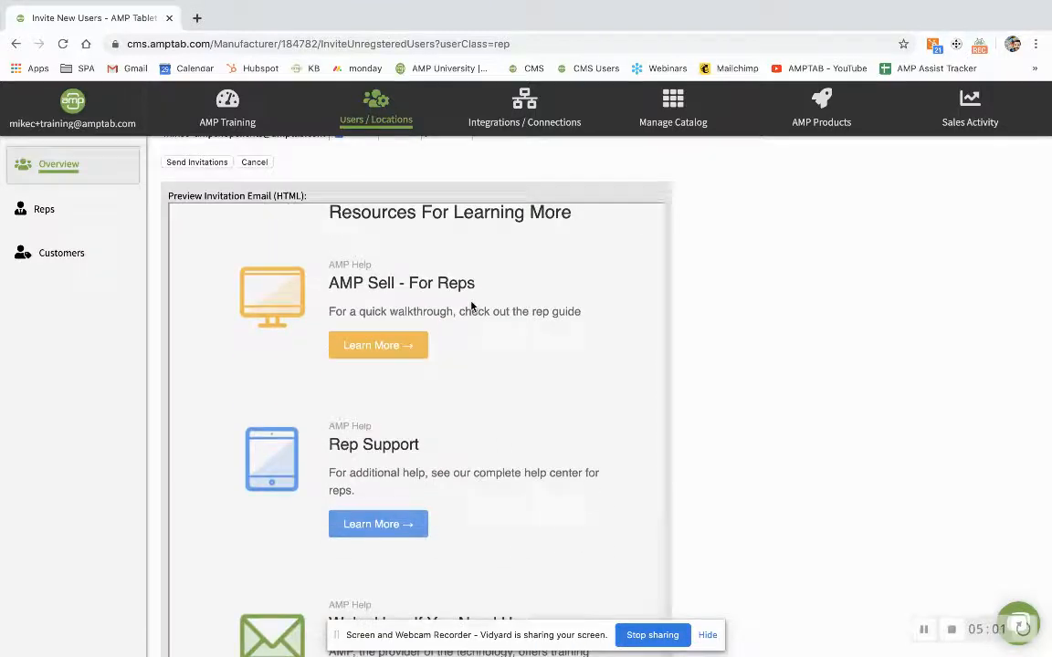
{"action": "scroll", "coordinate": [456, 432], "scroll_direction": "down", "scroll_amount": 5}
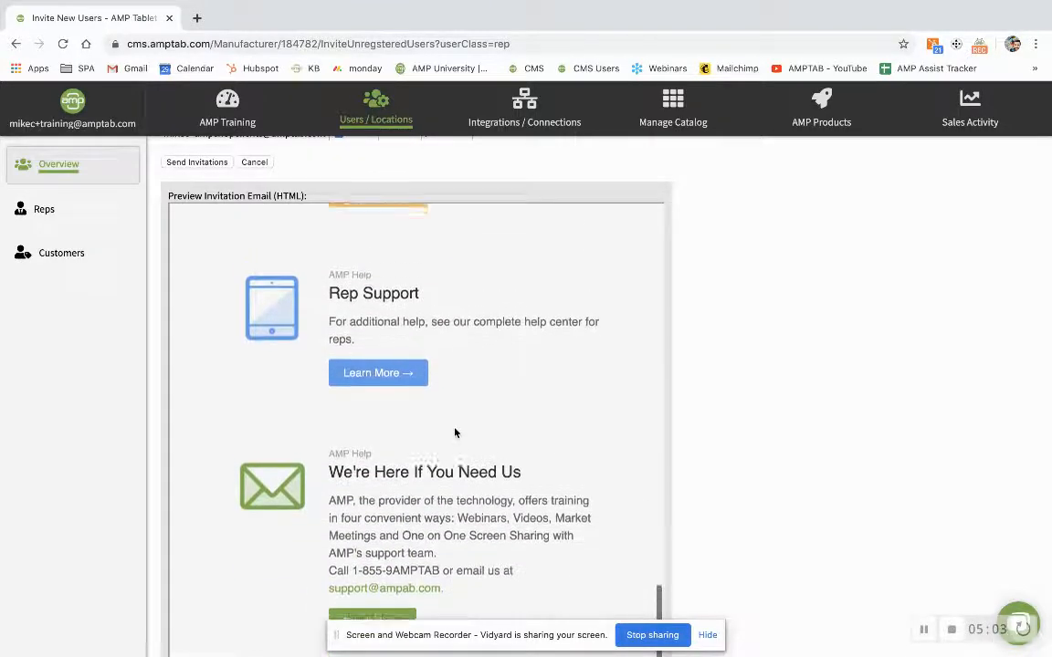
{"action": "scroll", "coordinate": [456, 432], "scroll_direction": "down", "scroll_amount": 1}
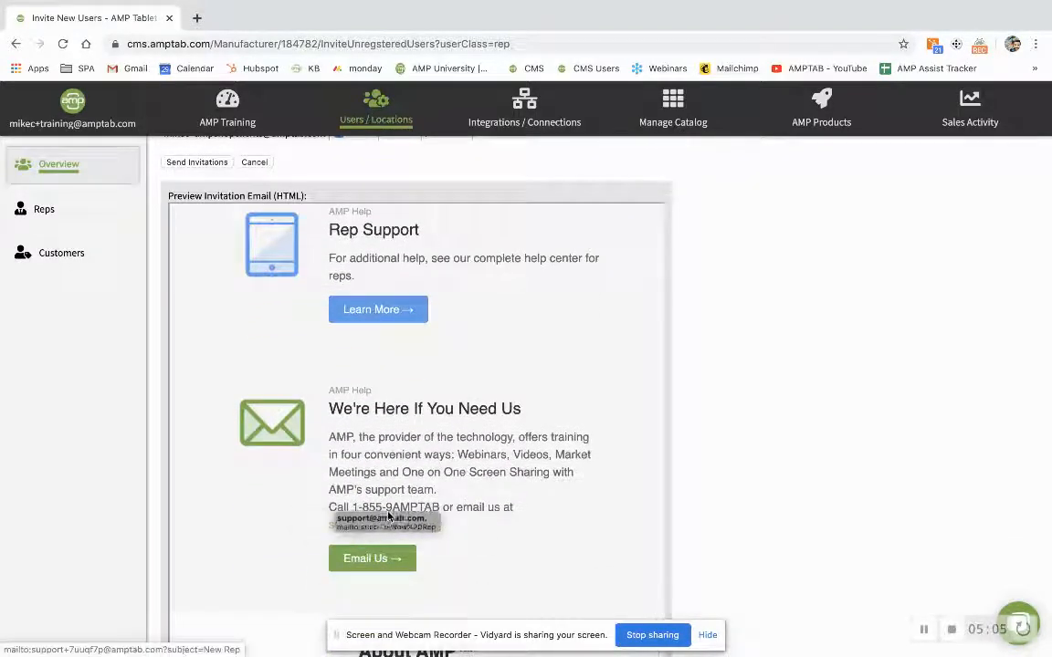
{"action": "scroll", "coordinate": [435, 429], "scroll_direction": "up", "scroll_amount": 15}
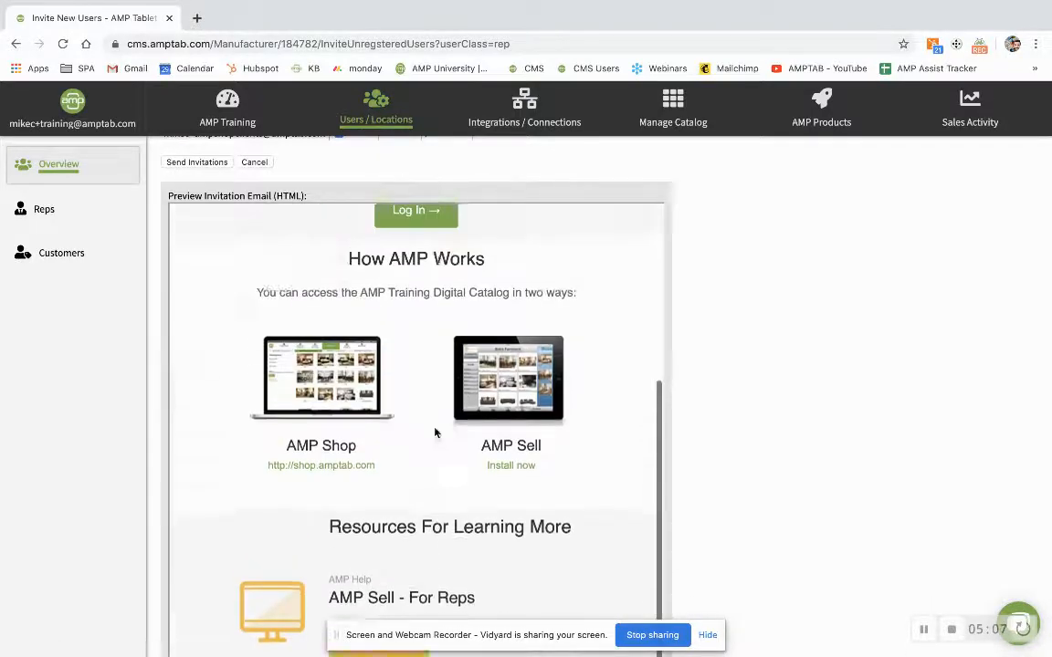
{"action": "scroll", "coordinate": [434, 429], "scroll_direction": "up", "scroll_amount": 5}
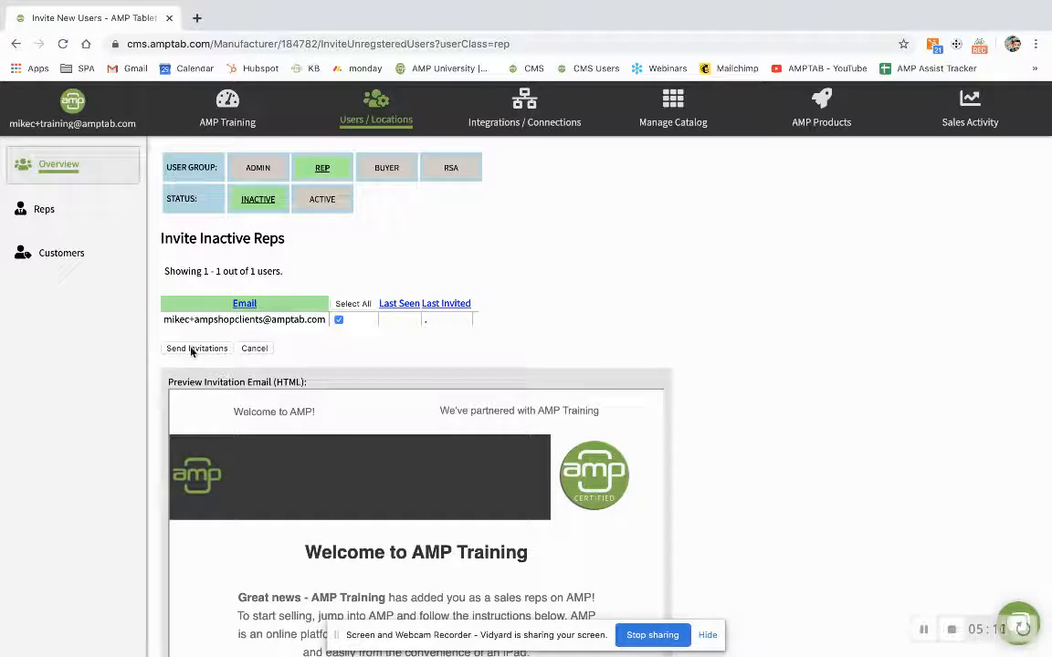
{"action": "left_click", "coordinate": [54, 216]}
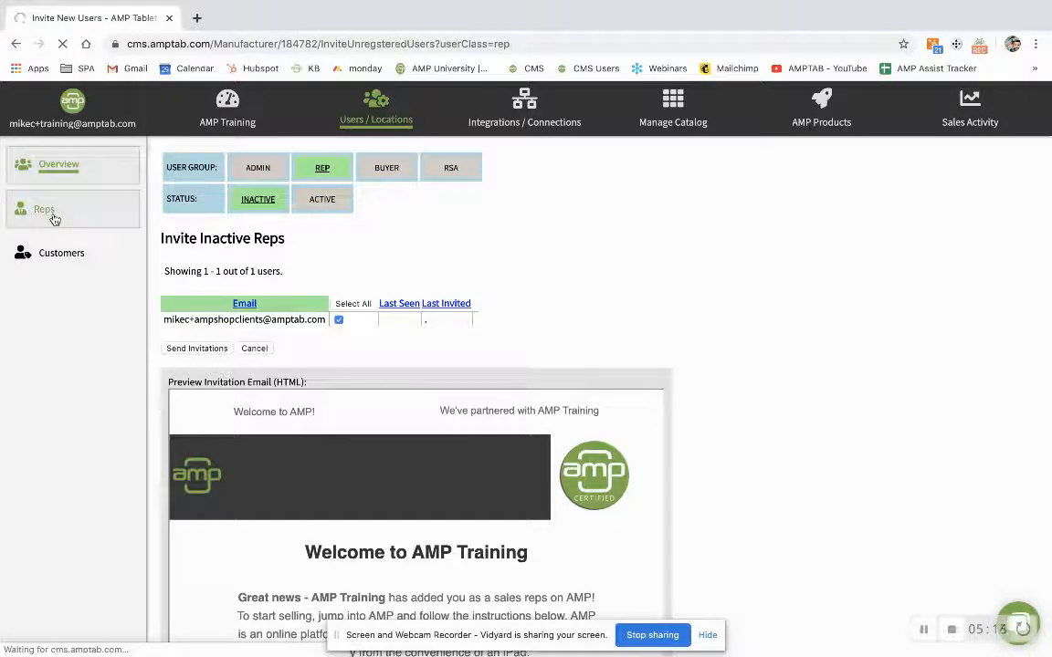